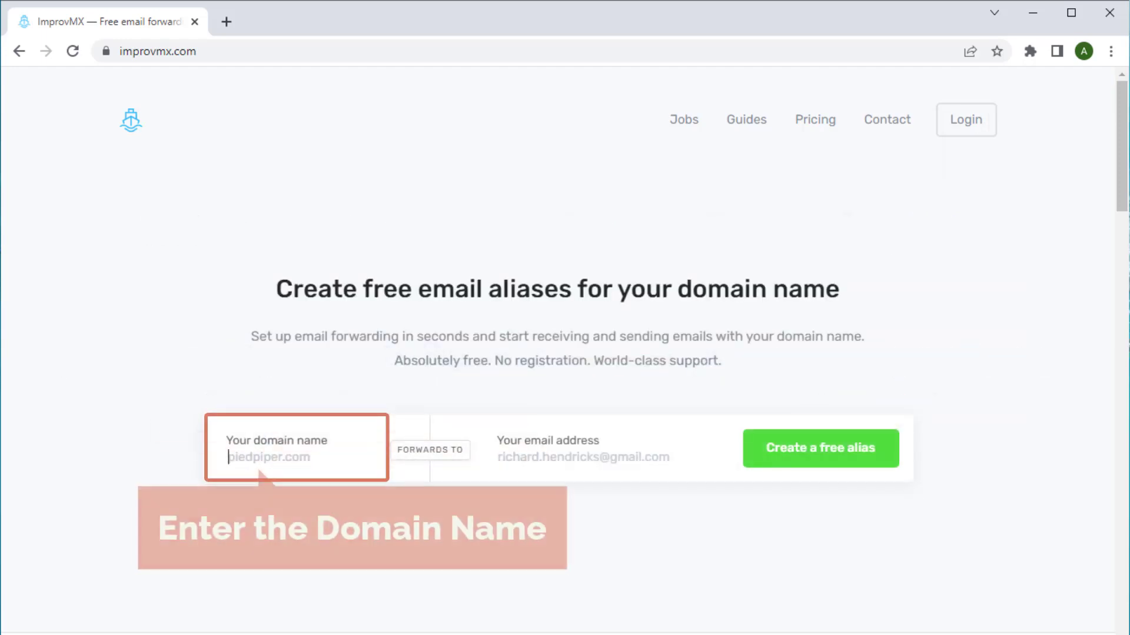
# Enter exploringdude.com and the Gmail address, then create the free forwarding alias
pyautogui.write('explo')
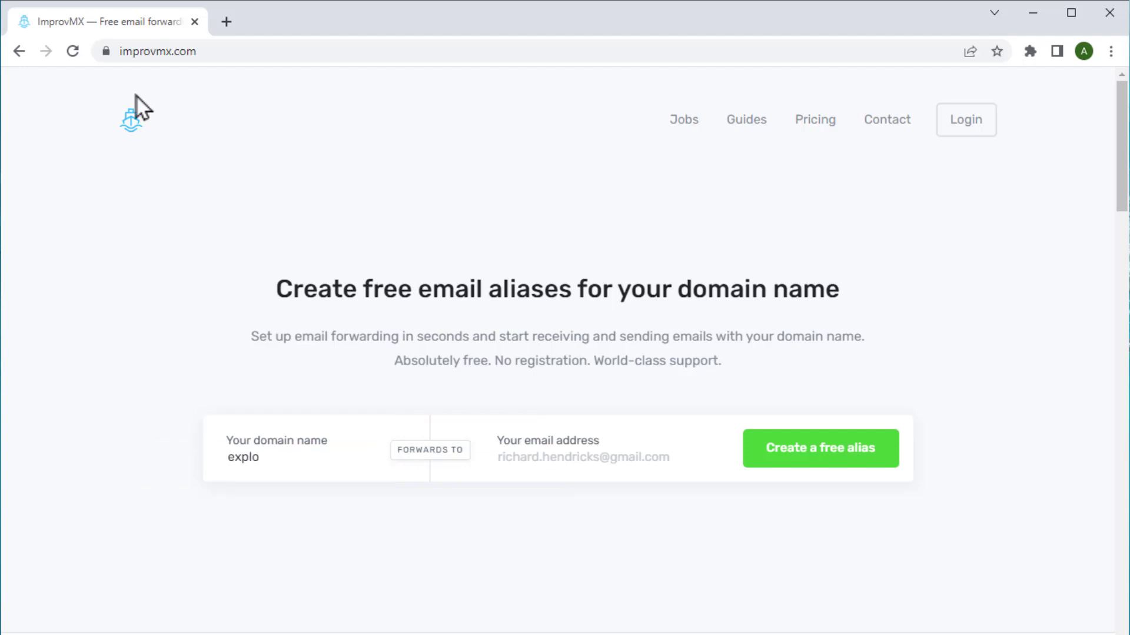
pyautogui.write('ringdude.com')
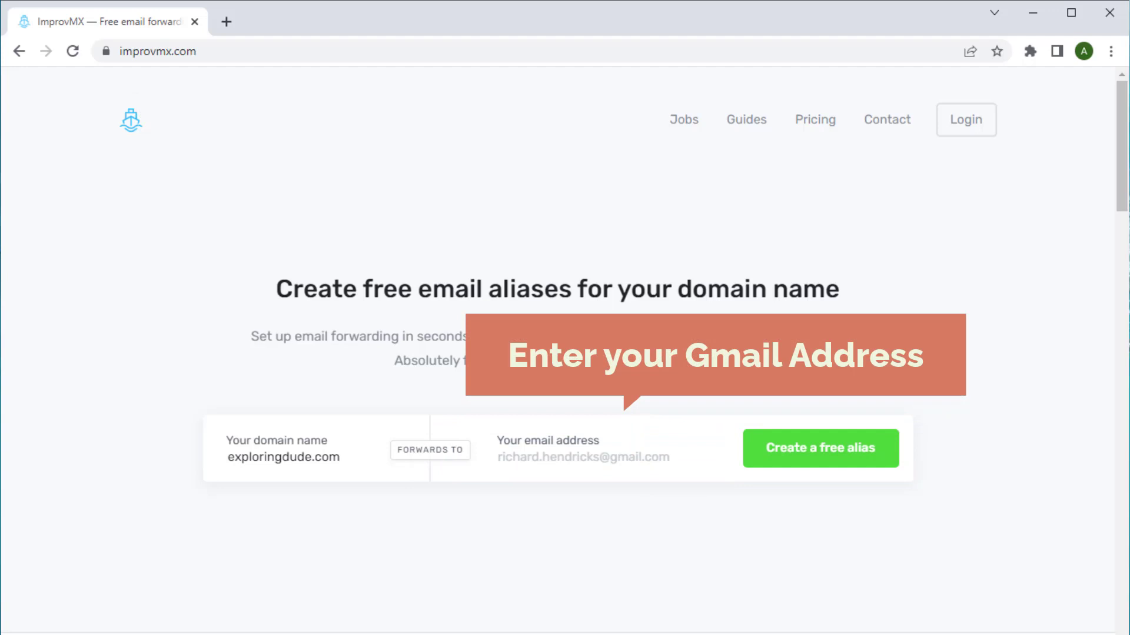
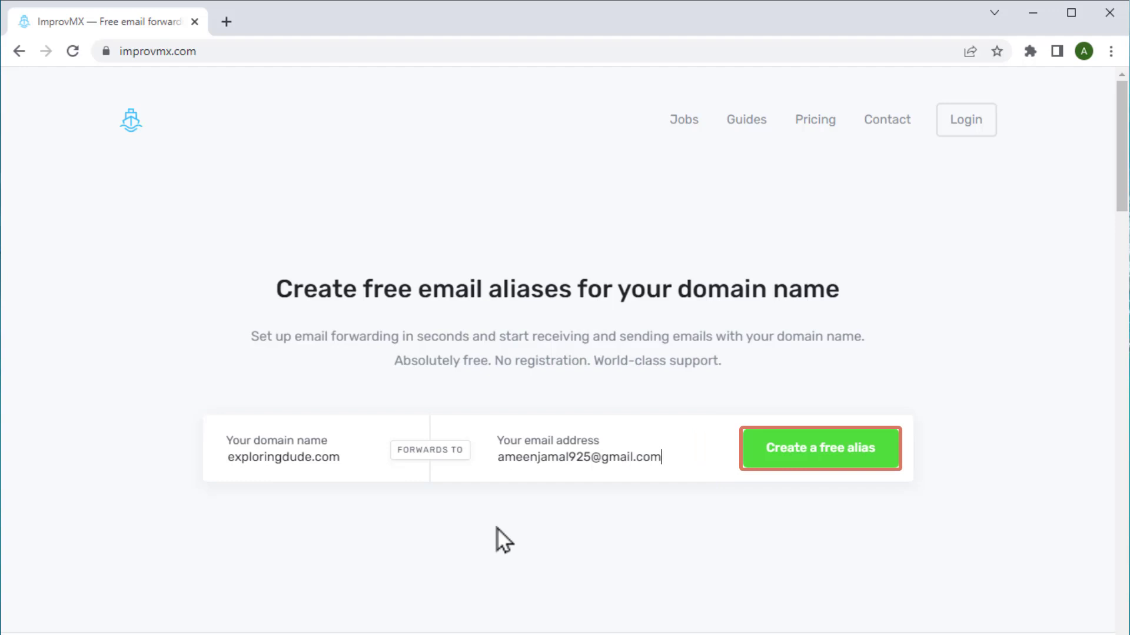
pyautogui.click(813, 464)
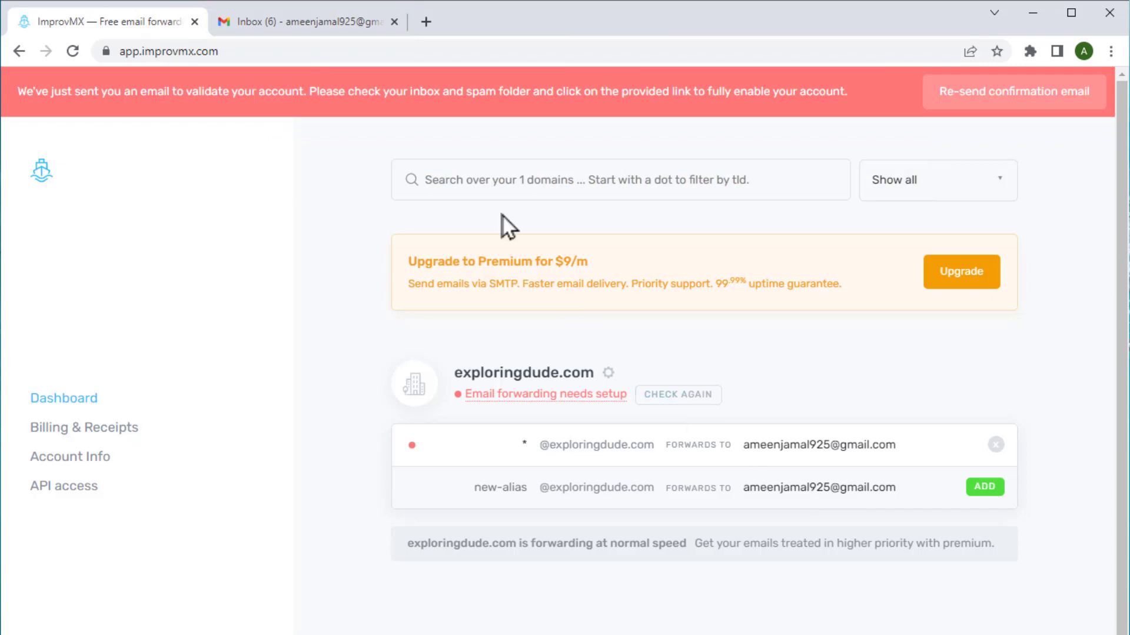
# In Gmail, open ImprovMX's 'Important: Validate your account' email and follow its validation link
pyautogui.click(332, 27)
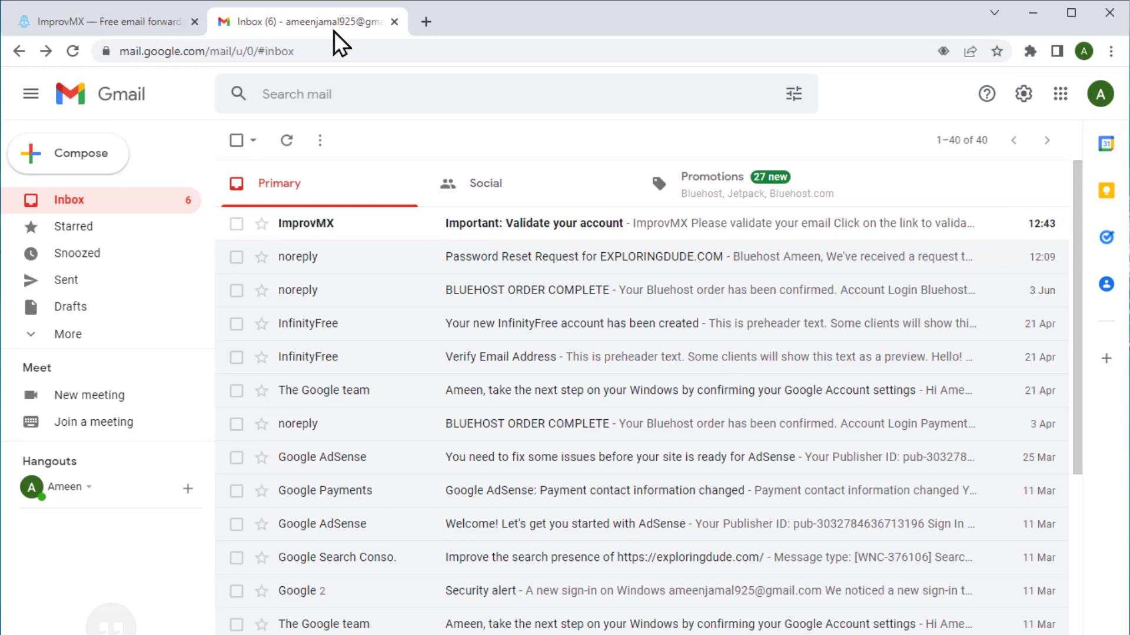
pyautogui.click(444, 231)
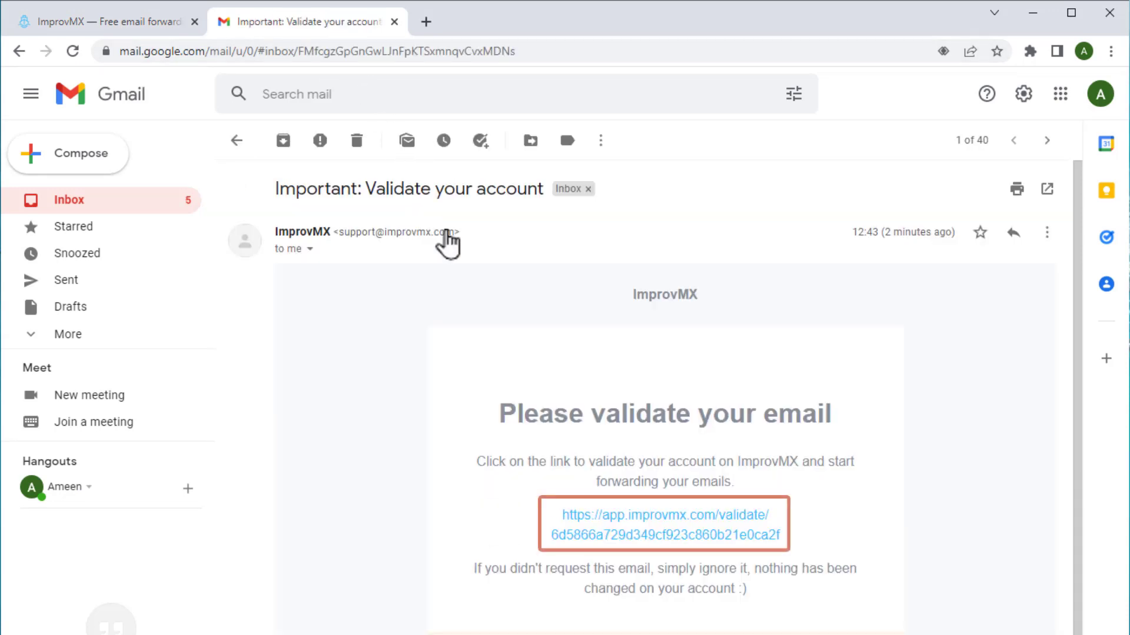
pyautogui.click(613, 535)
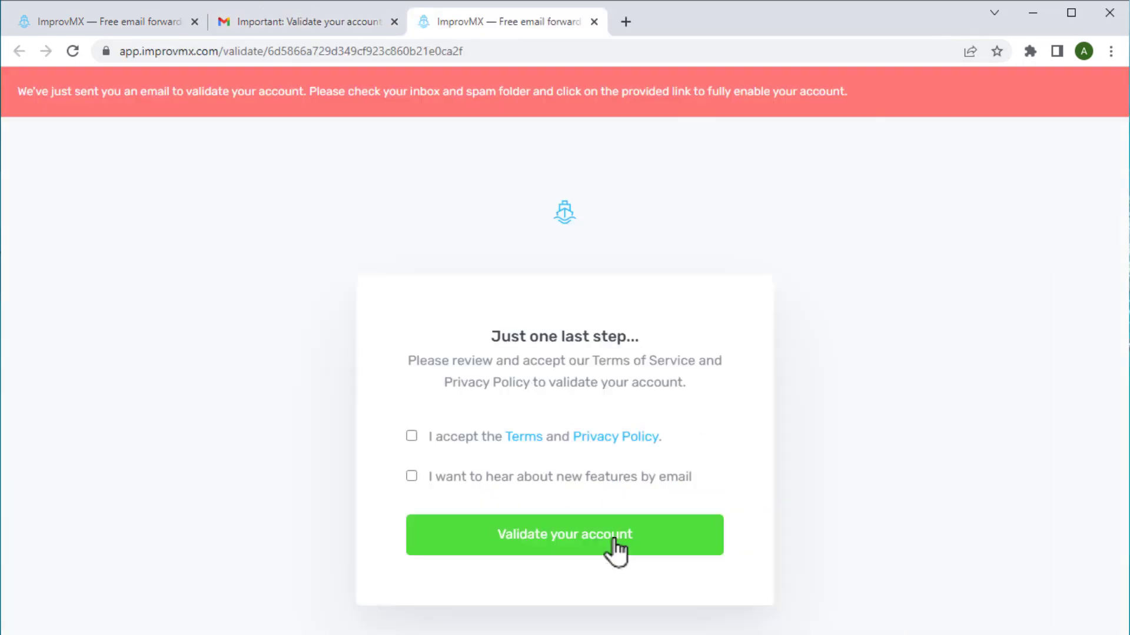
# Accept the Terms and Privacy Policy, opt in to feature emails, and validate the account
pyautogui.click(411, 436)
pyautogui.click(412, 476)
pyautogui.click(554, 551)
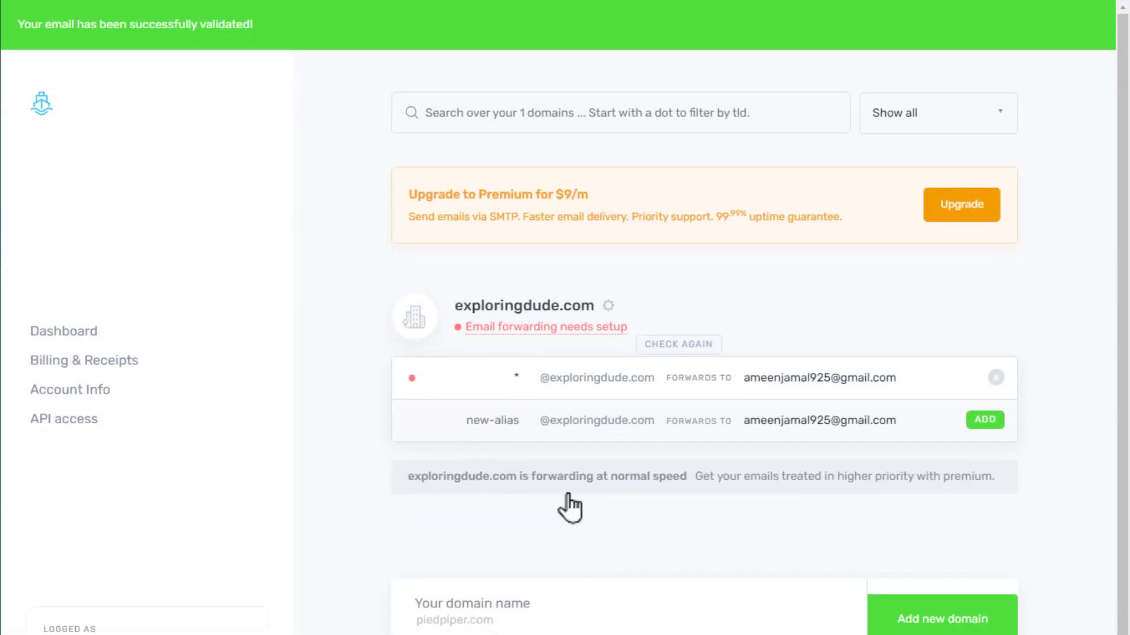
# Show exploringdude.com's DNS Settings listing the mx1/mx2.improvmx.com MX and SPF TXT records
pyautogui.click(531, 331)
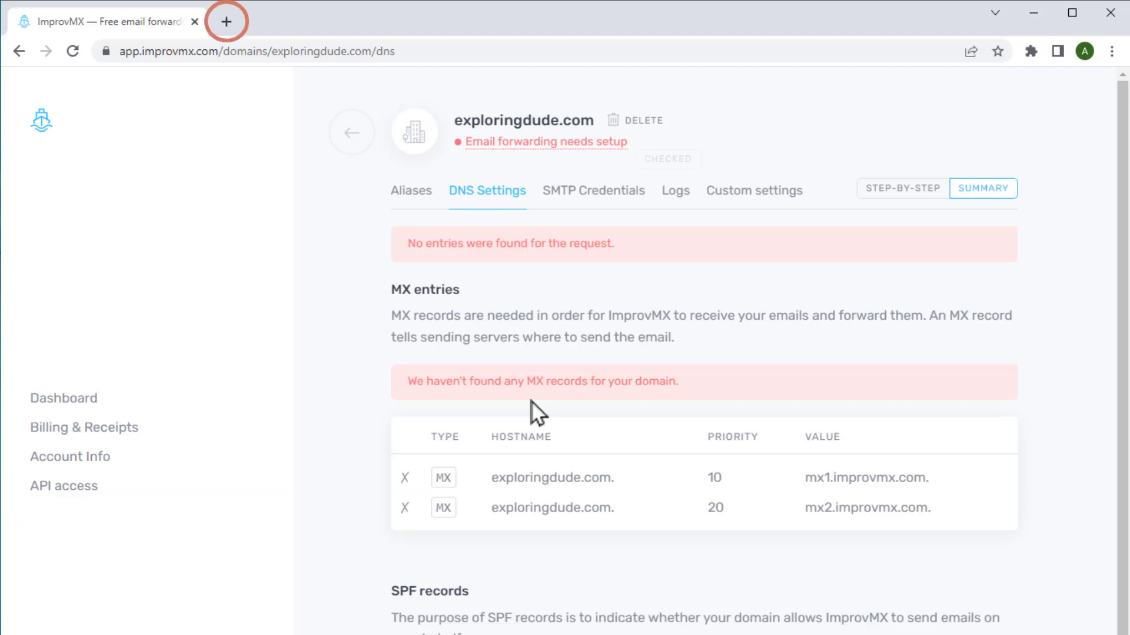
# Go to bluehost.com in a new tab and log in to the hosting account
pyautogui.click(226, 22)
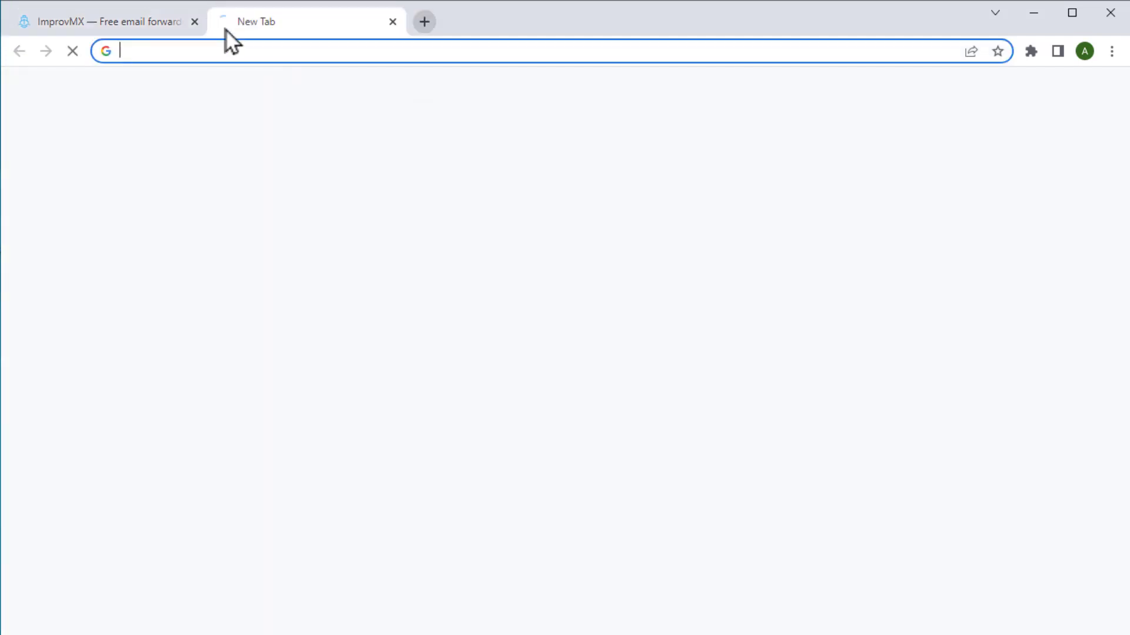
pyautogui.write('bluehost.co')
pyautogui.press('Return')
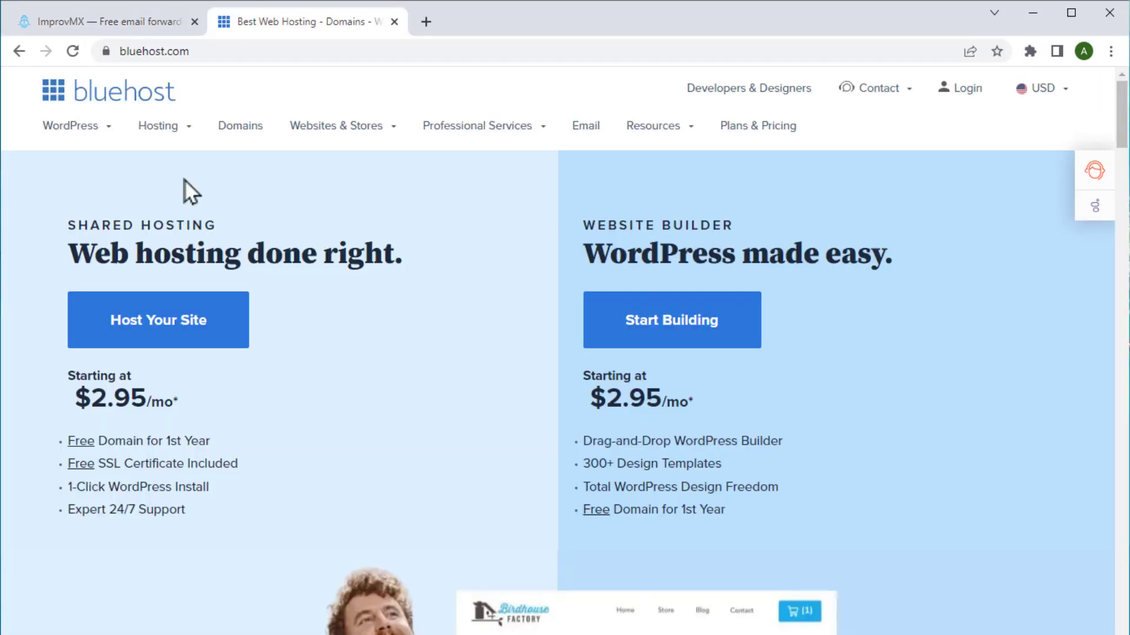
pyautogui.click(949, 93)
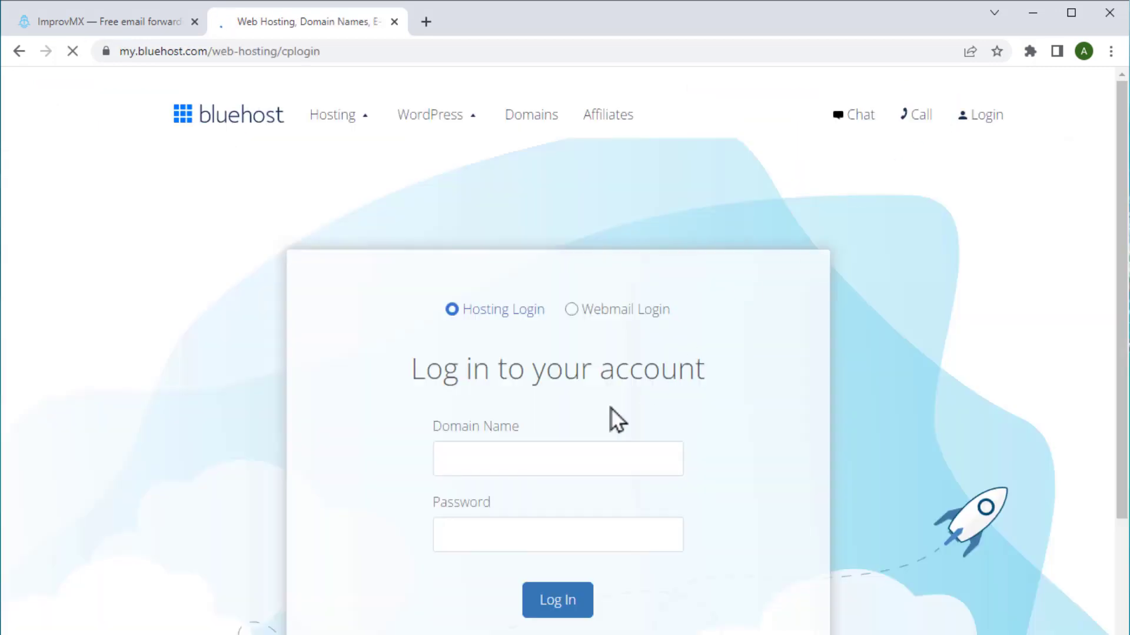
pyautogui.click(547, 603)
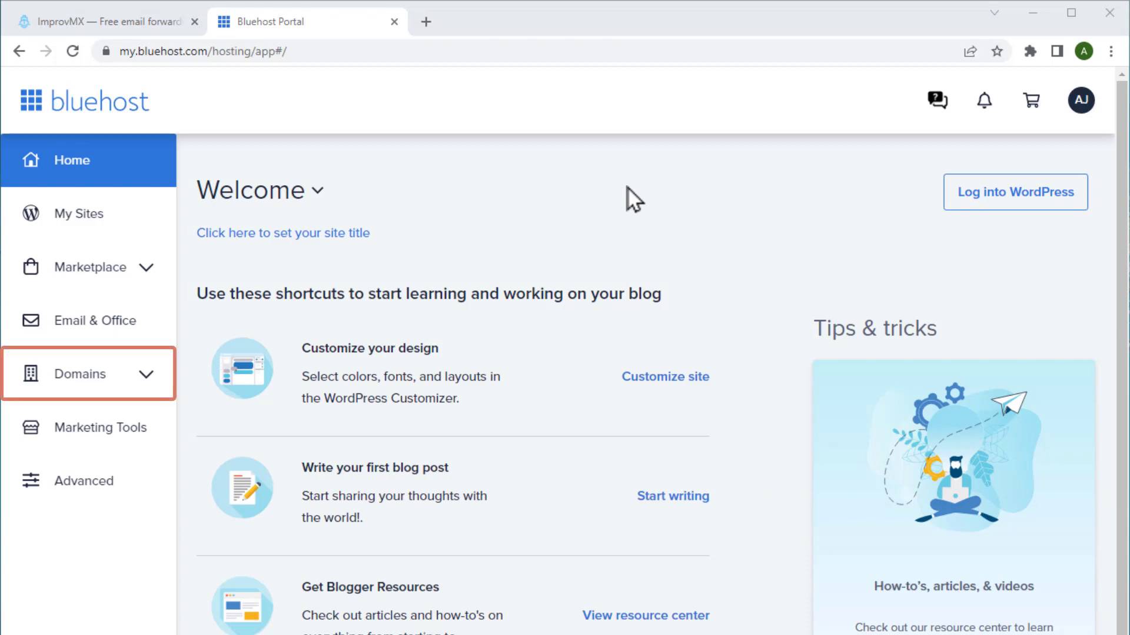
# Reach exploringdude.com's DNS records via Domains > My Domains > Manage > DNS
pyautogui.click(145, 379)
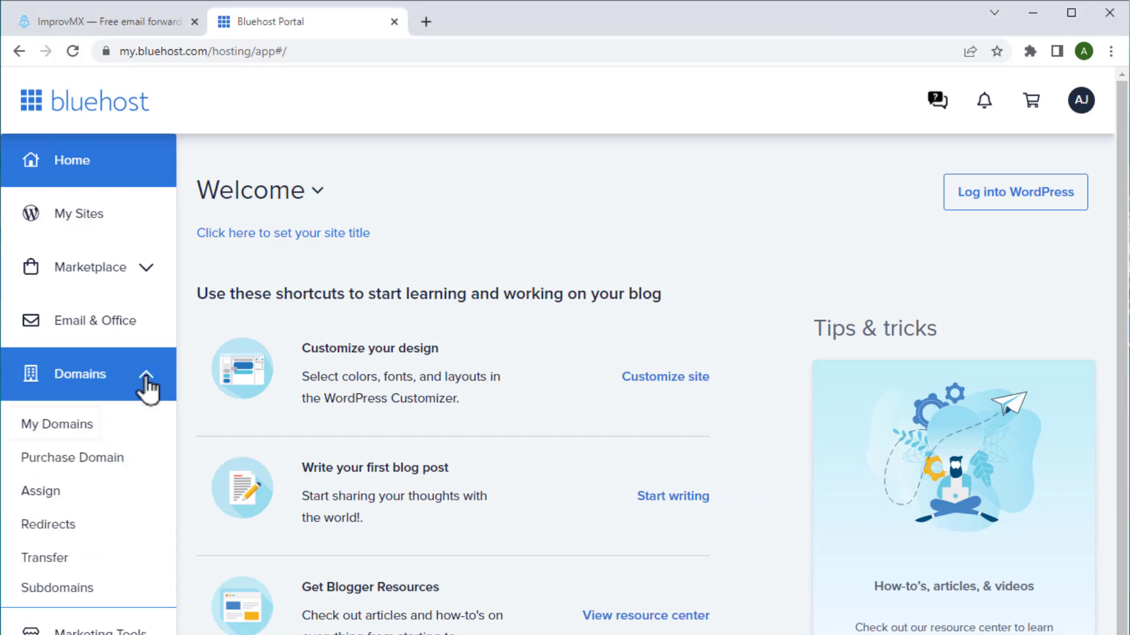
pyautogui.click(61, 439)
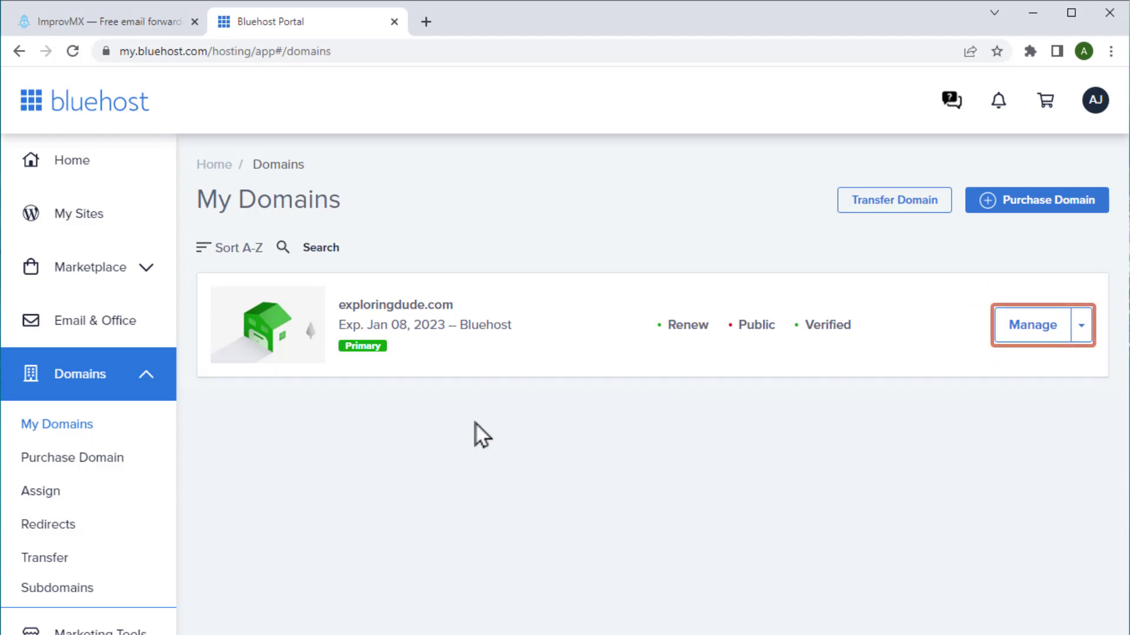
pyautogui.click(1080, 327)
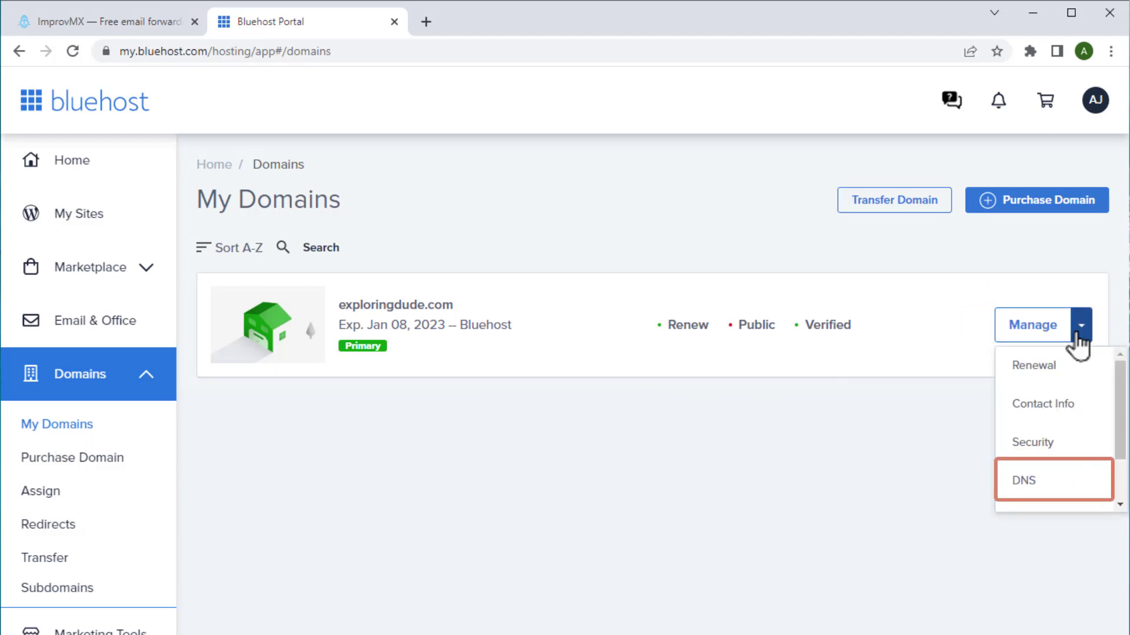
pyautogui.click(1033, 479)
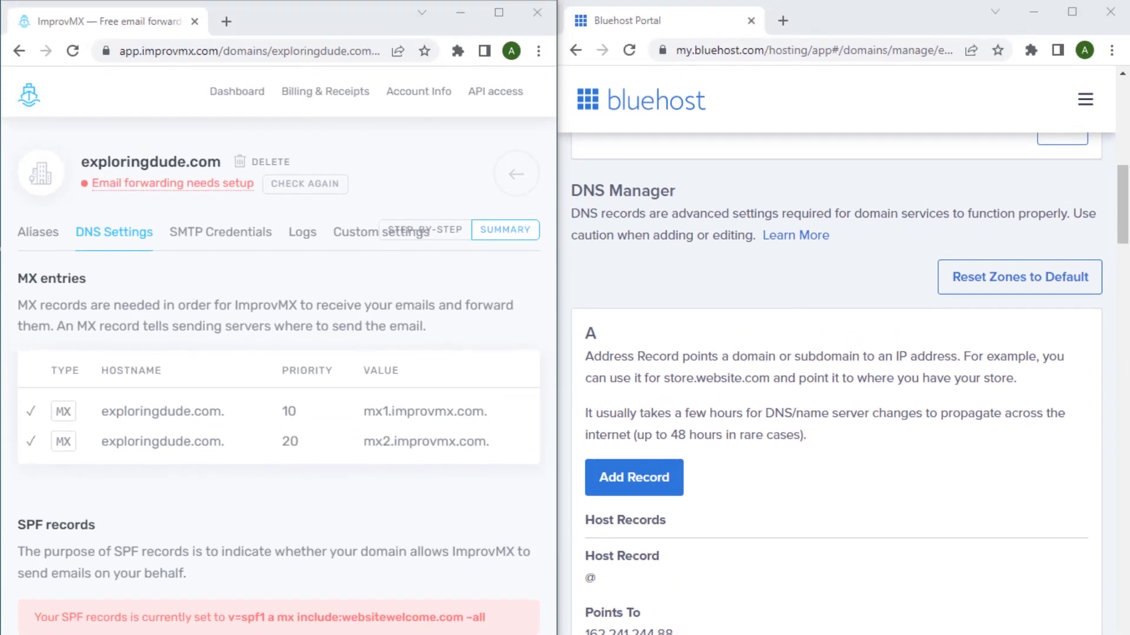
# Scroll to the MX (Mail Exchanger) section and start a new MX record
pyautogui.middleClick(974, 414)
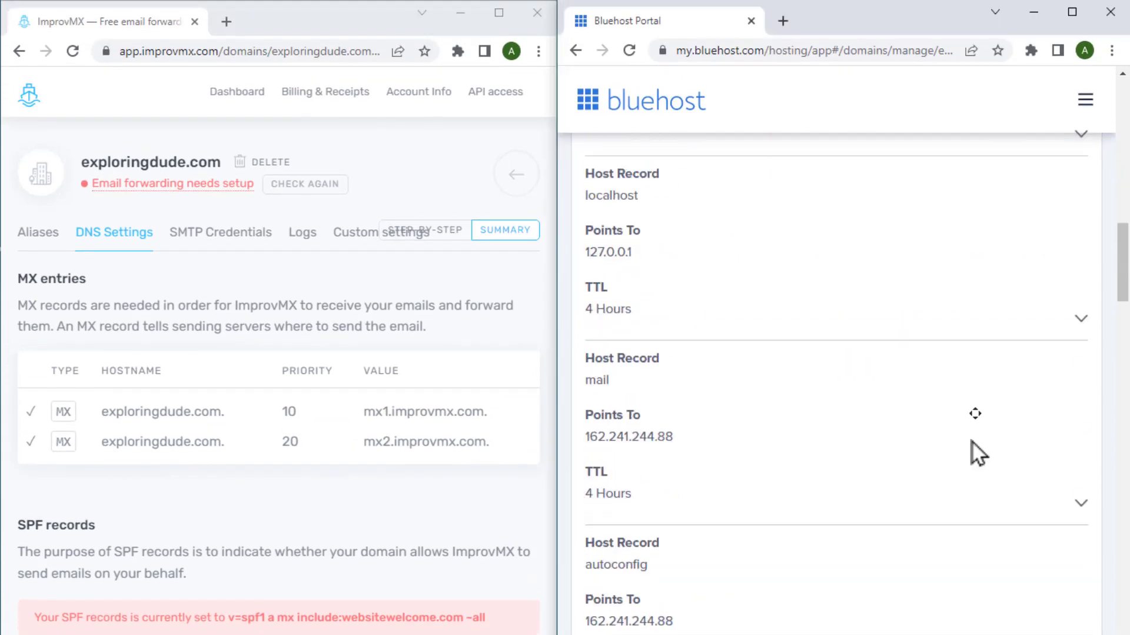
pyautogui.middleClick(971, 441)
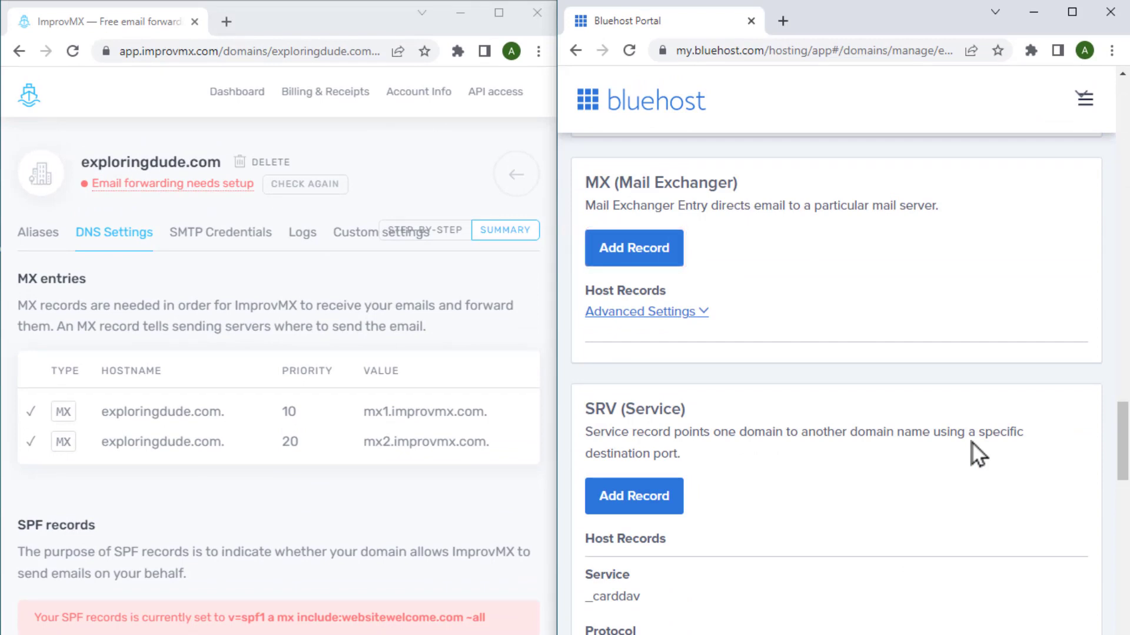
pyautogui.click(656, 259)
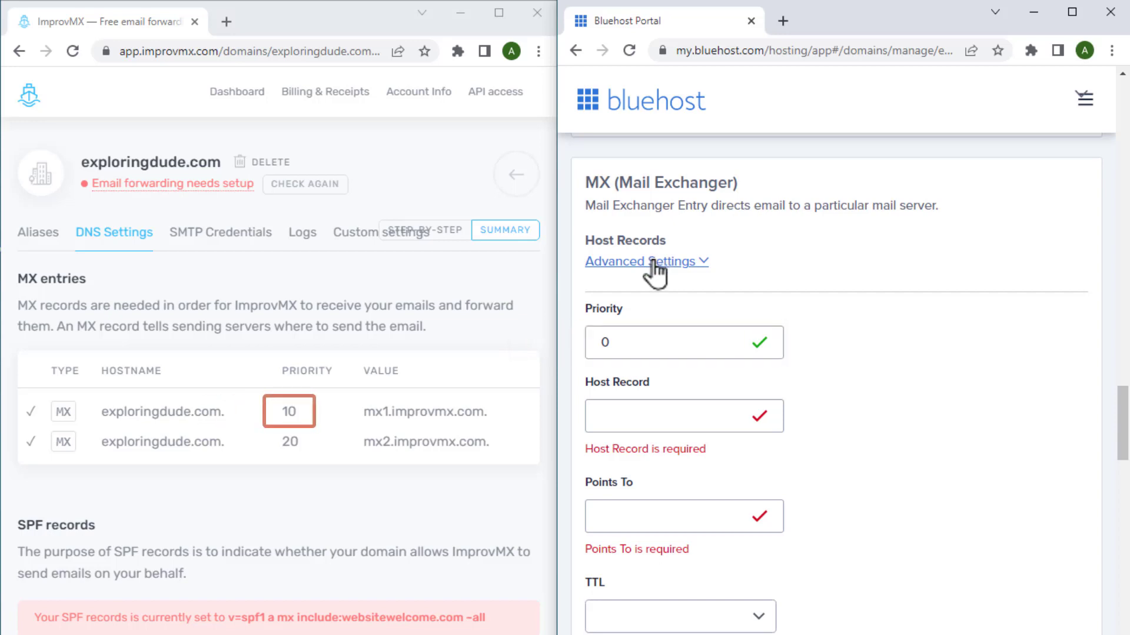
# Save an MX record with priority 10, host @, pointing to mx1.improvmx.com without the trailing dot
pyautogui.doubleClick(599, 341)
pyautogui.write('10')
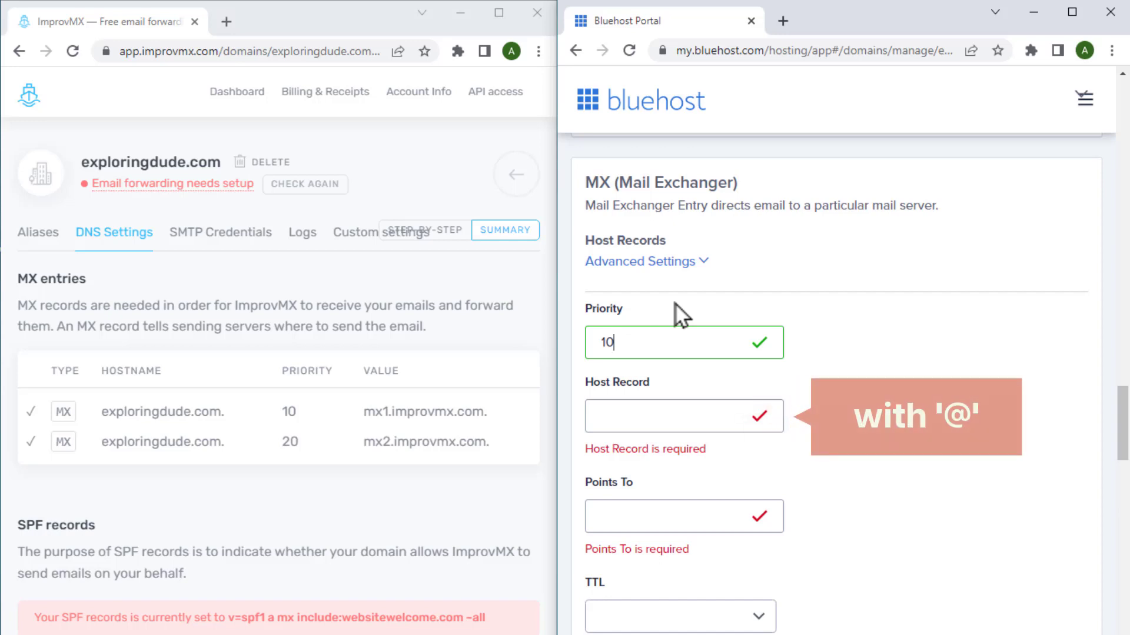
pyautogui.click(618, 412)
pyautogui.write('@')
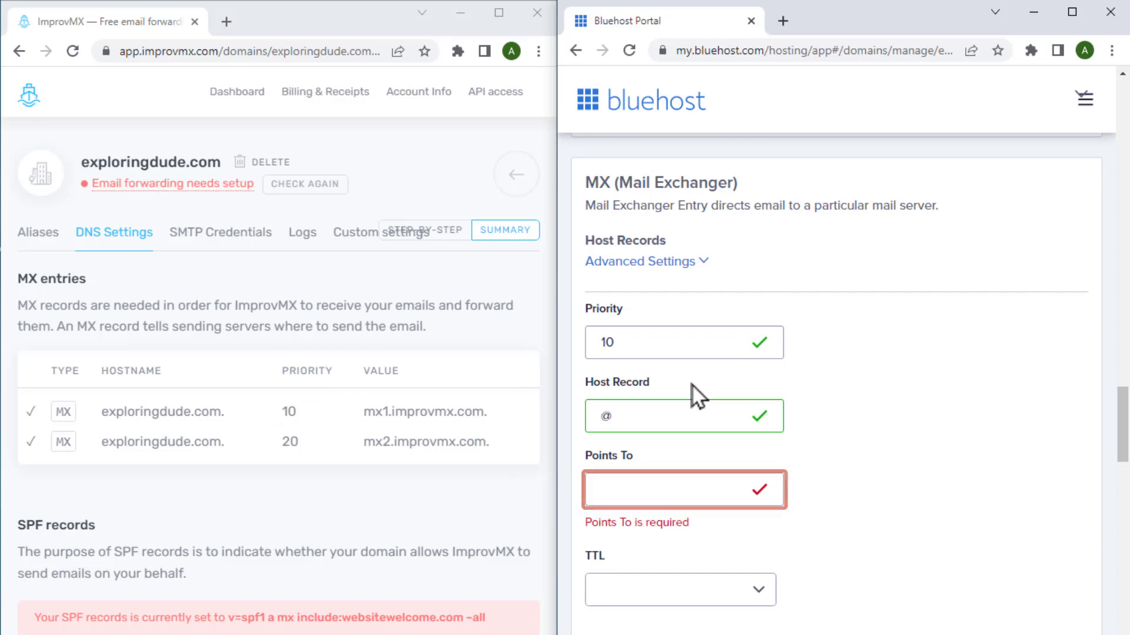
pyautogui.click(469, 415)
pyautogui.click(468, 415)
pyautogui.click(610, 492)
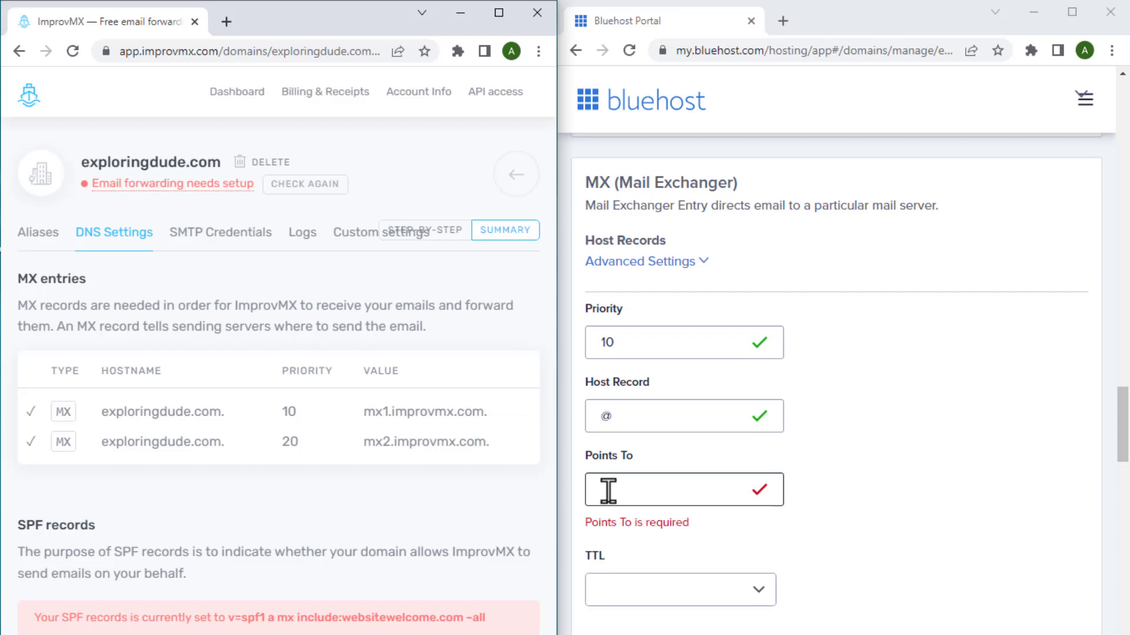
pyautogui.rightClick(610, 492)
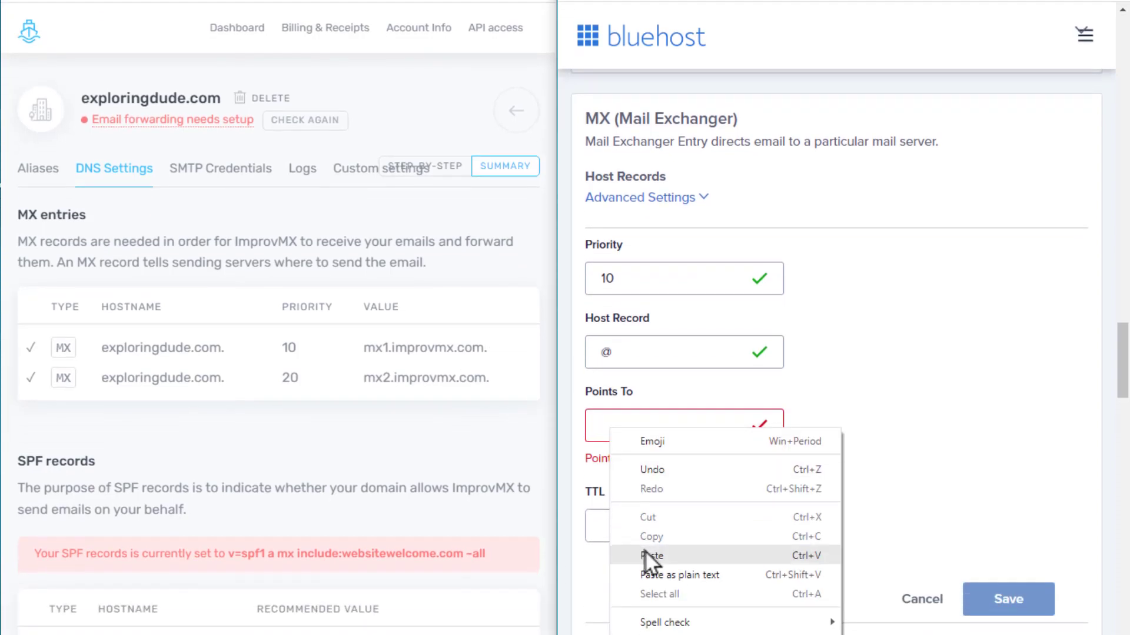
pyautogui.click(645, 553)
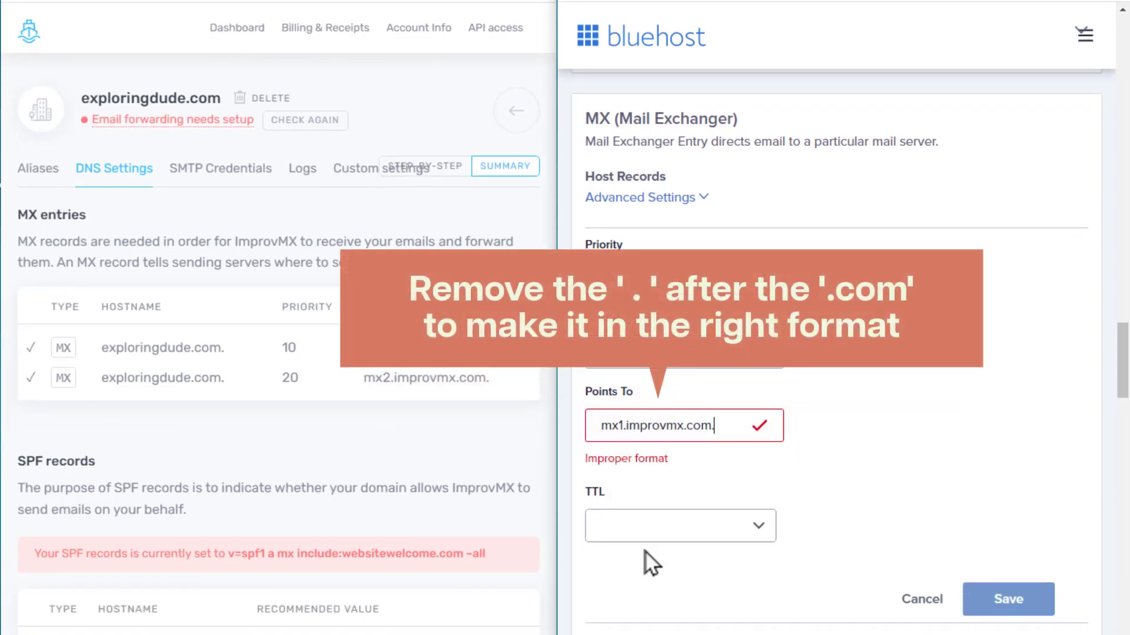
pyautogui.press('BackSpace')
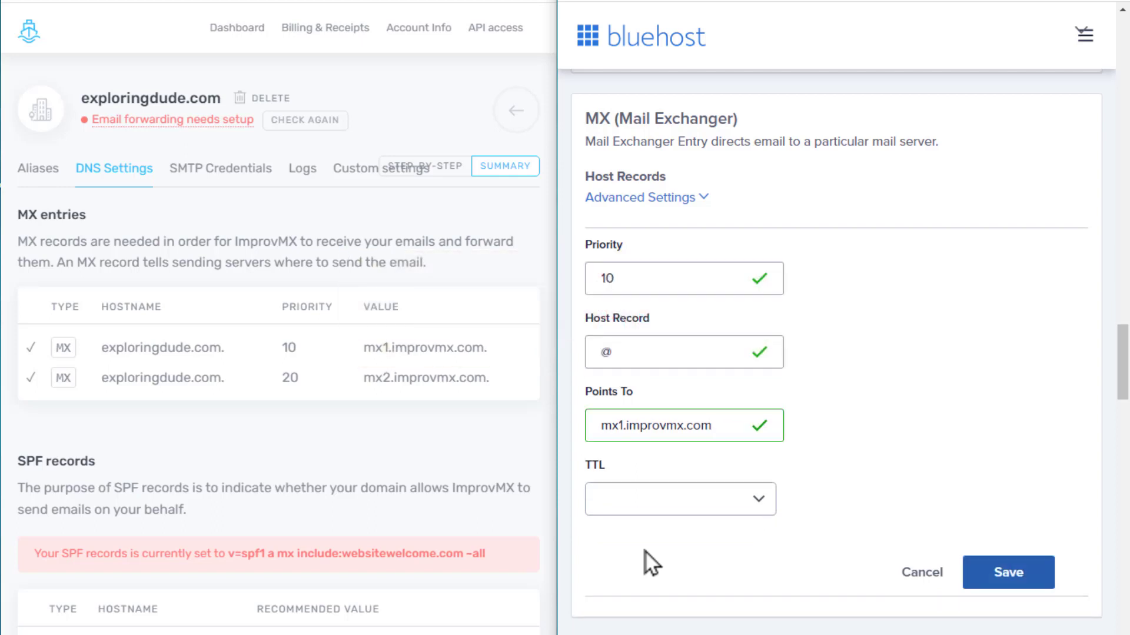
pyautogui.click(1003, 585)
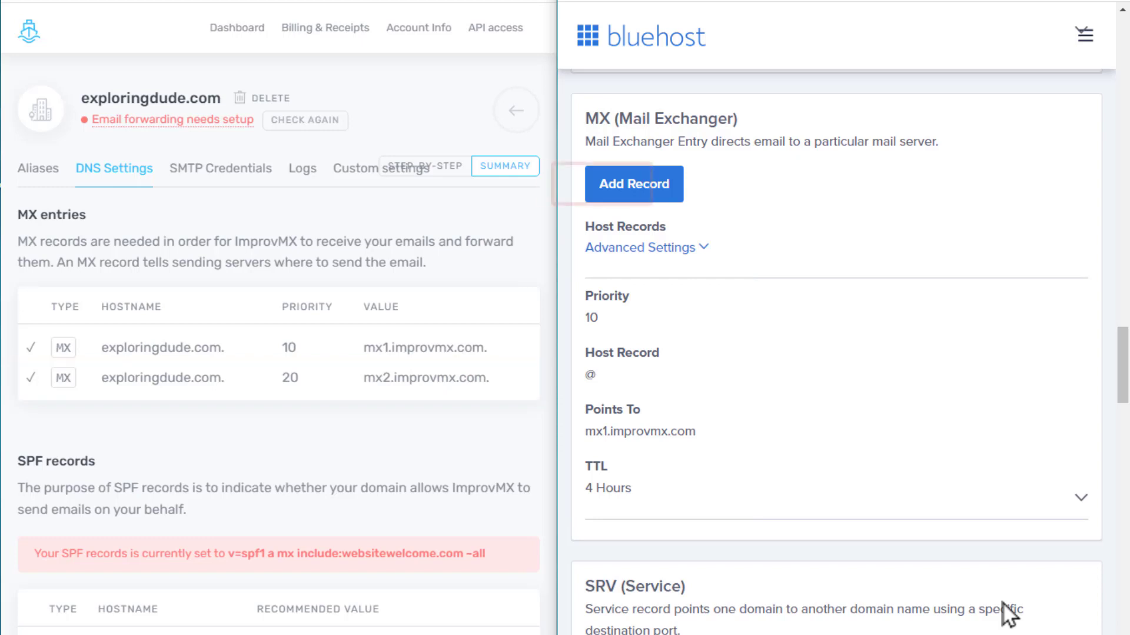
# Add and save an MX record: priority 20, host @, pointing to mx2.improvmx.com
pyautogui.click(663, 194)
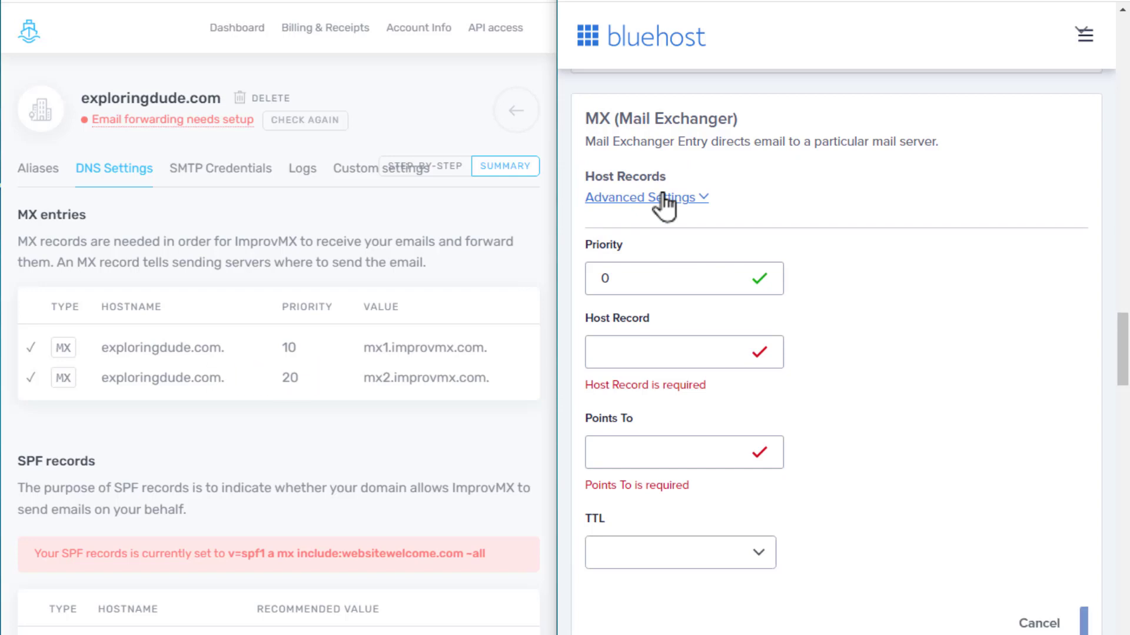
pyautogui.click(625, 267)
pyautogui.moveTo(625, 268); pyautogui.dragTo(585, 305)
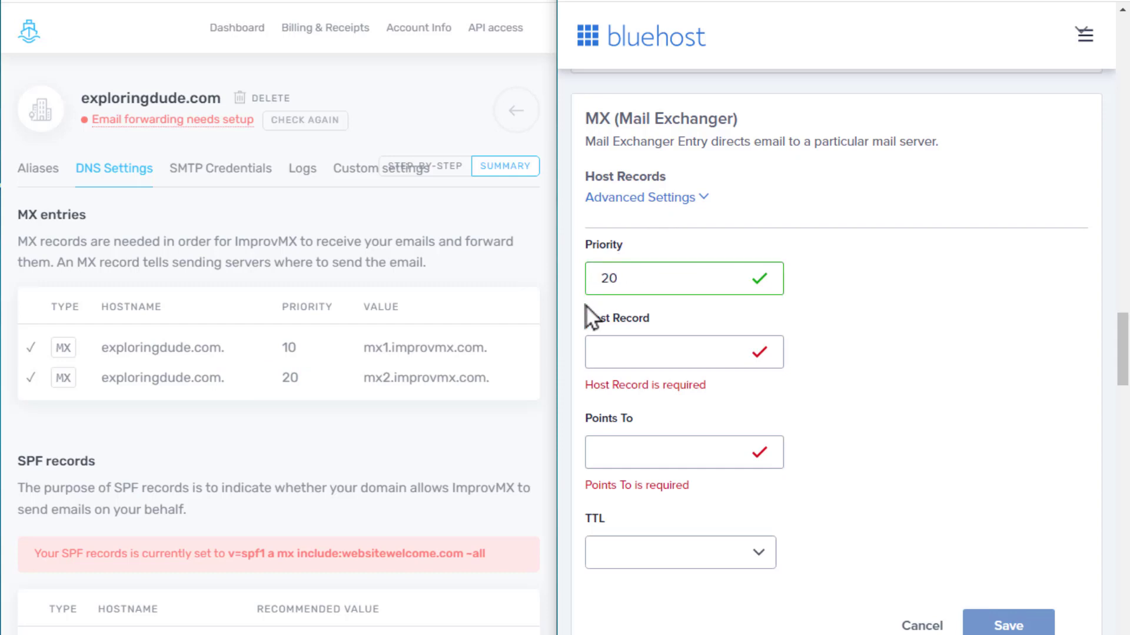
pyautogui.click(586, 353)
pyautogui.write('@')
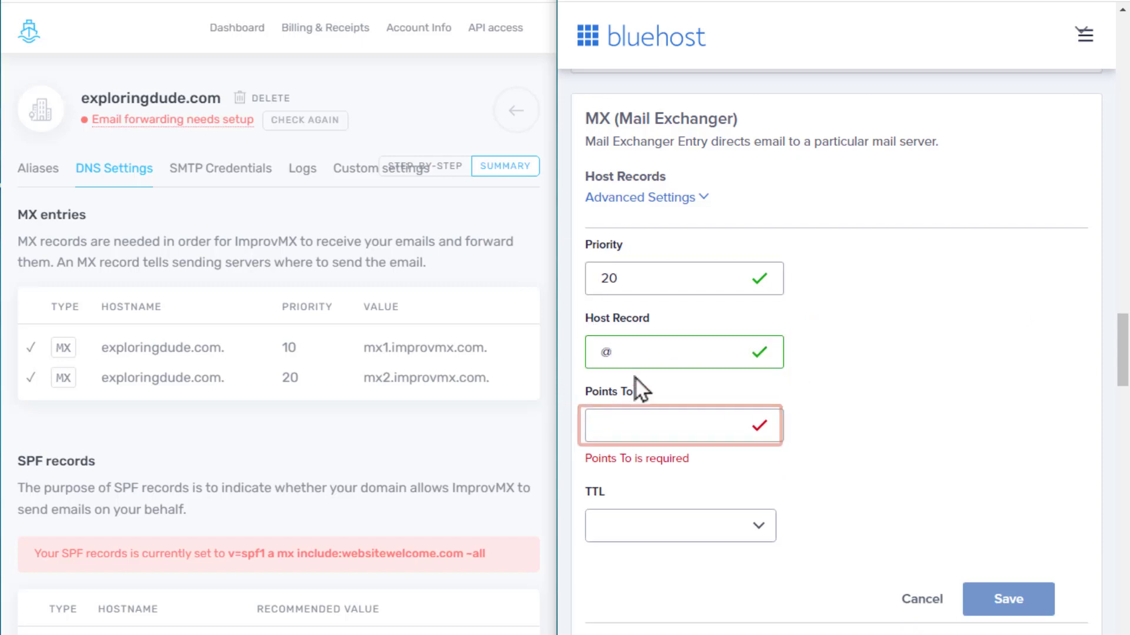
pyautogui.click(471, 379)
pyautogui.rightClick(610, 436)
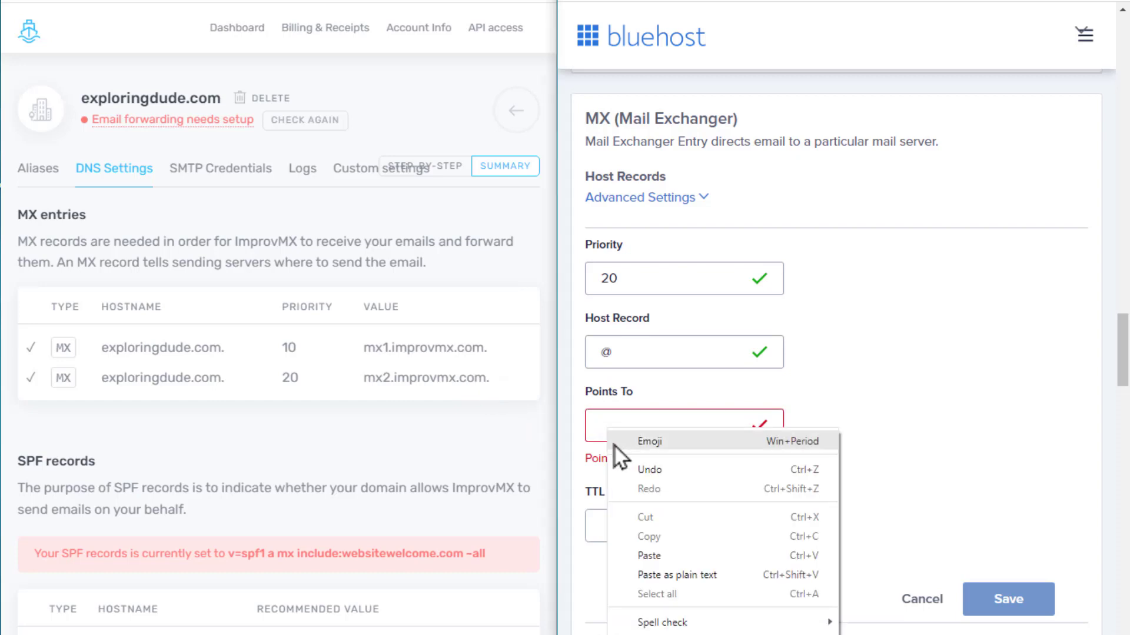
pyautogui.click(657, 548)
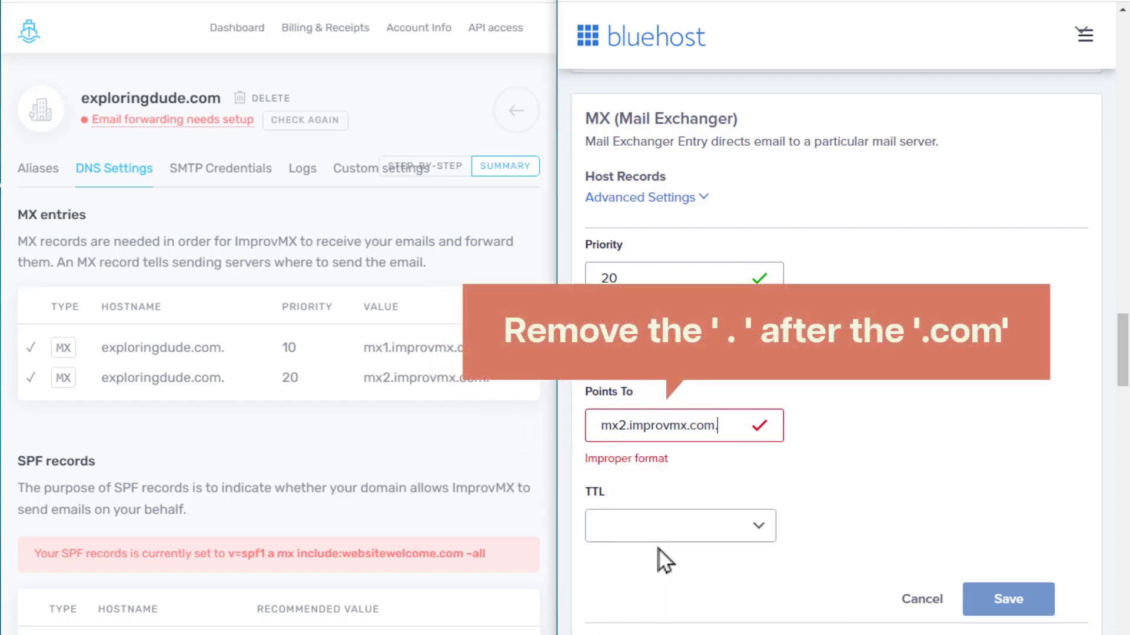
pyautogui.press('BackSpace')
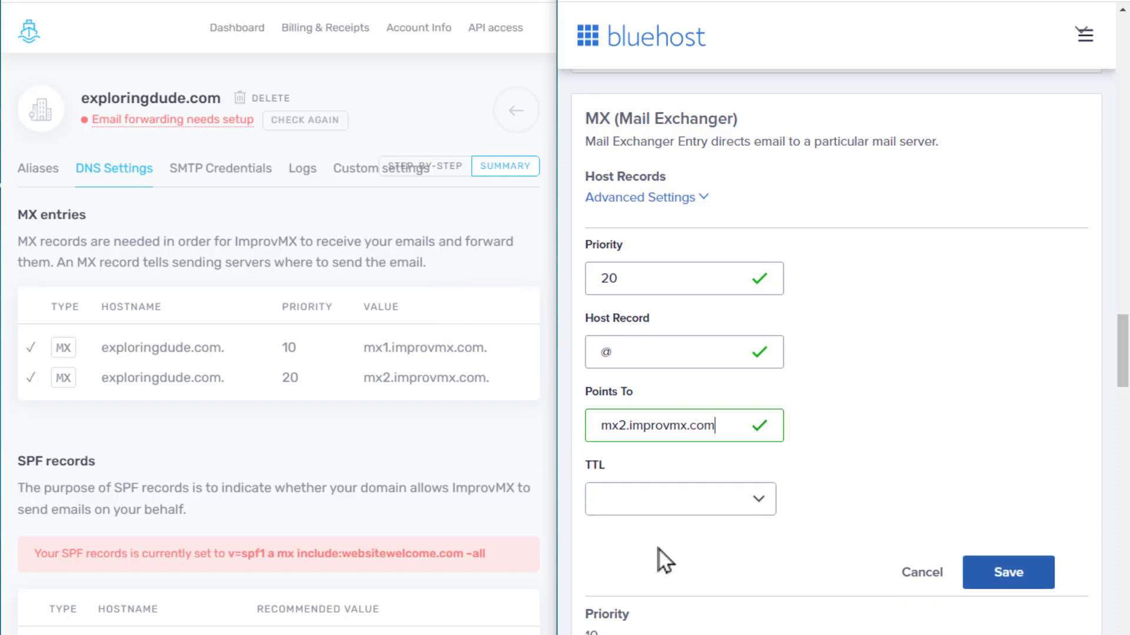
pyautogui.click(1003, 586)
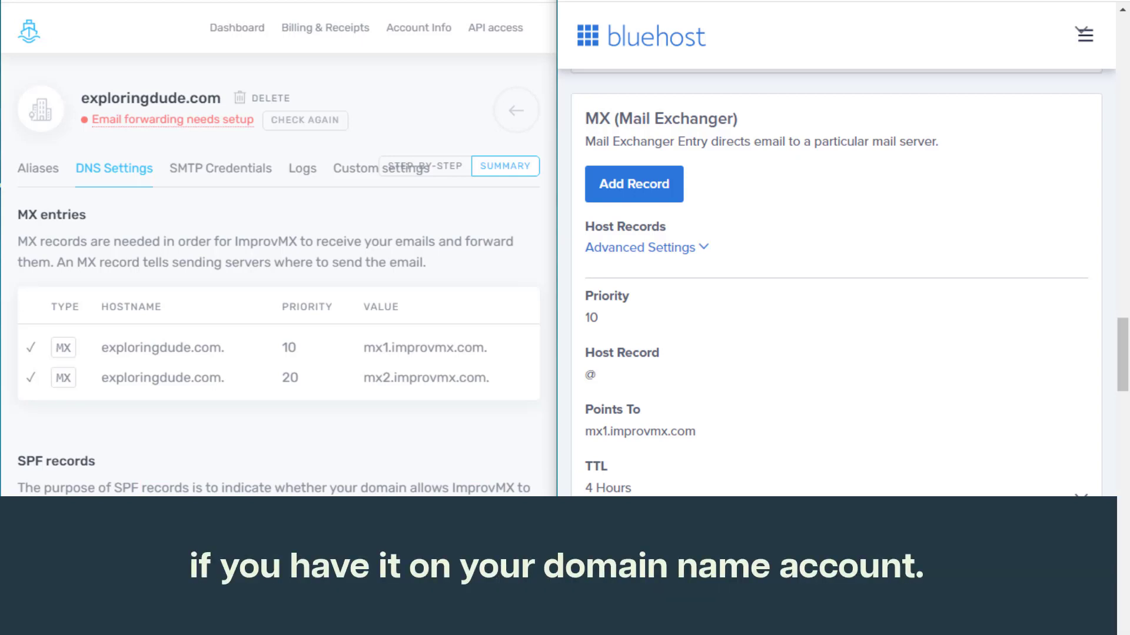
# Scroll down to the TXT records section and start a new TXT record
pyautogui.middleClick(1026, 528)
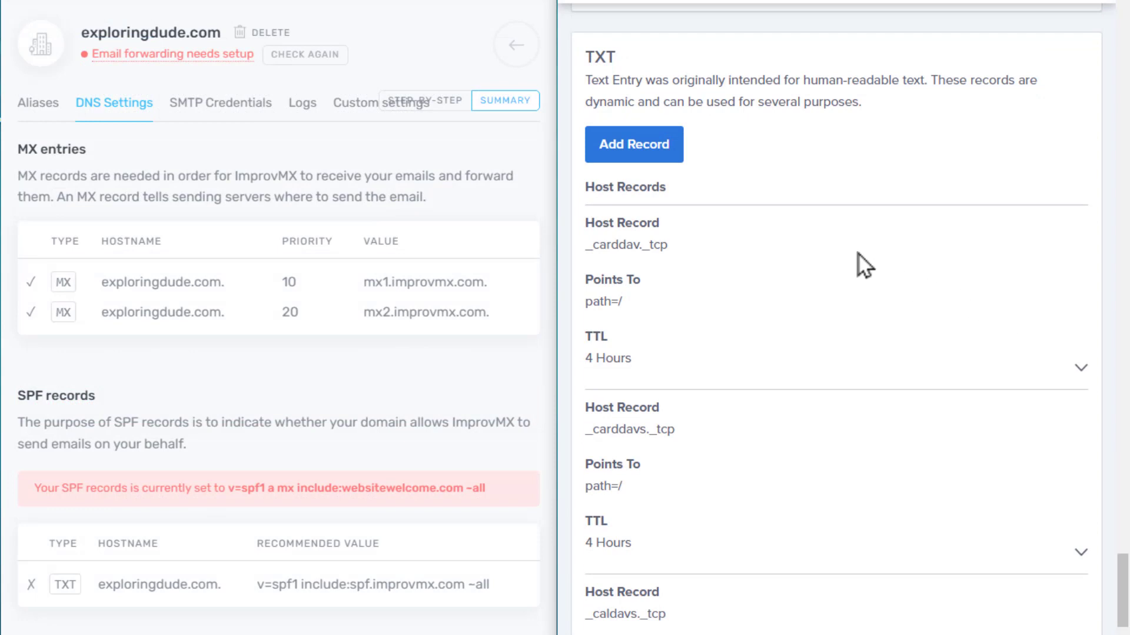
pyautogui.click(661, 146)
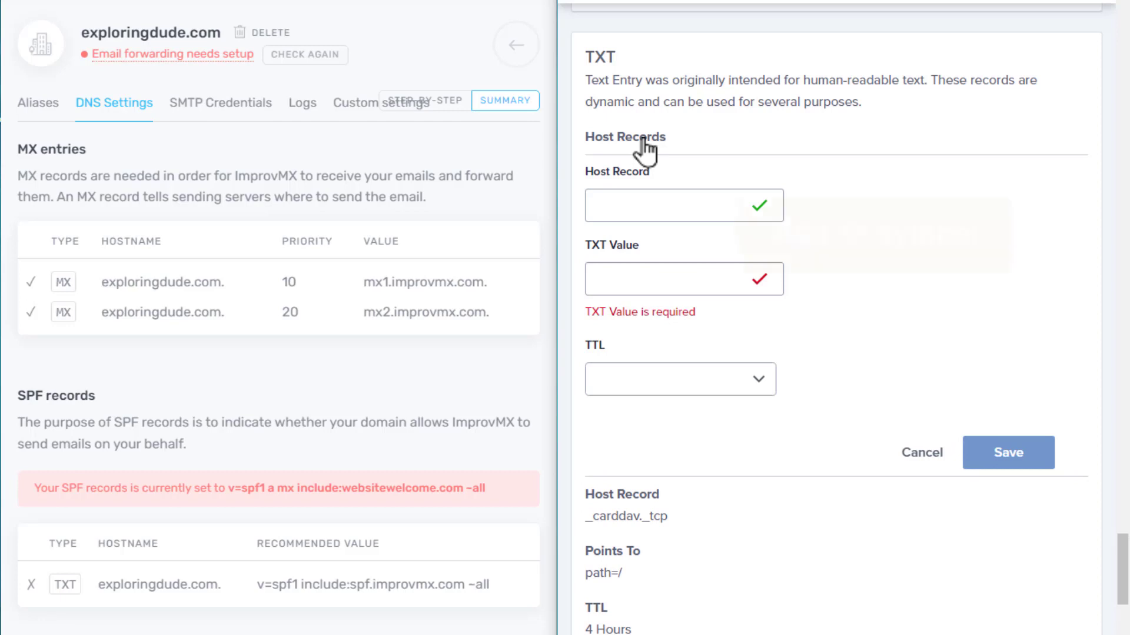
# Save a Bluehost TXT record for host @ with value v=spf1 include:spf.improvmx.com ~all
pyautogui.click(623, 205)
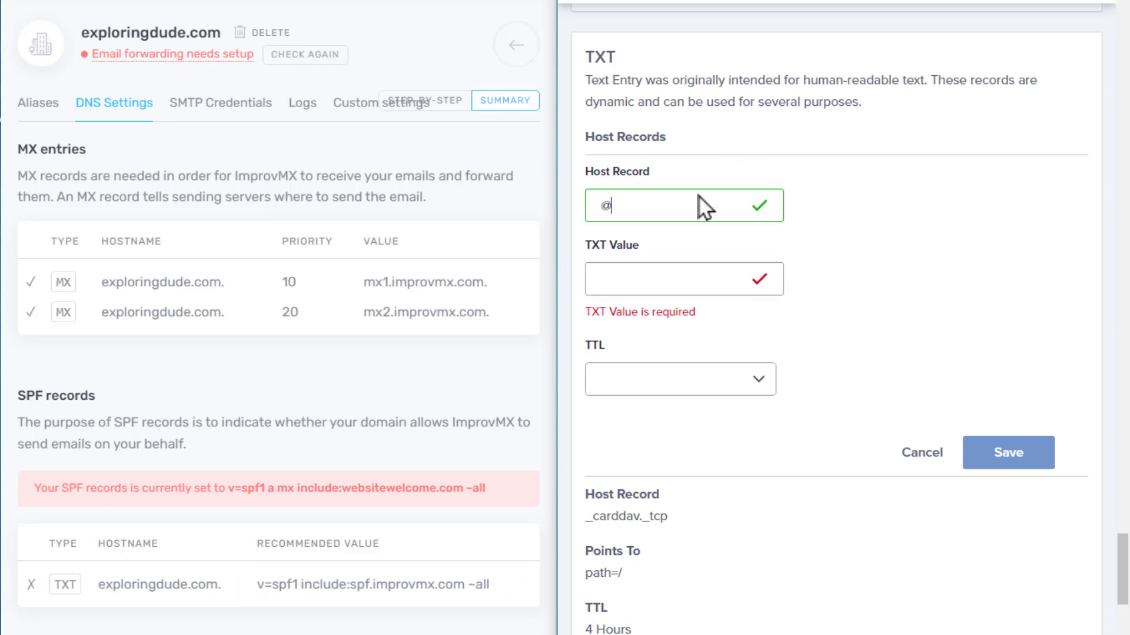
pyautogui.click(435, 591)
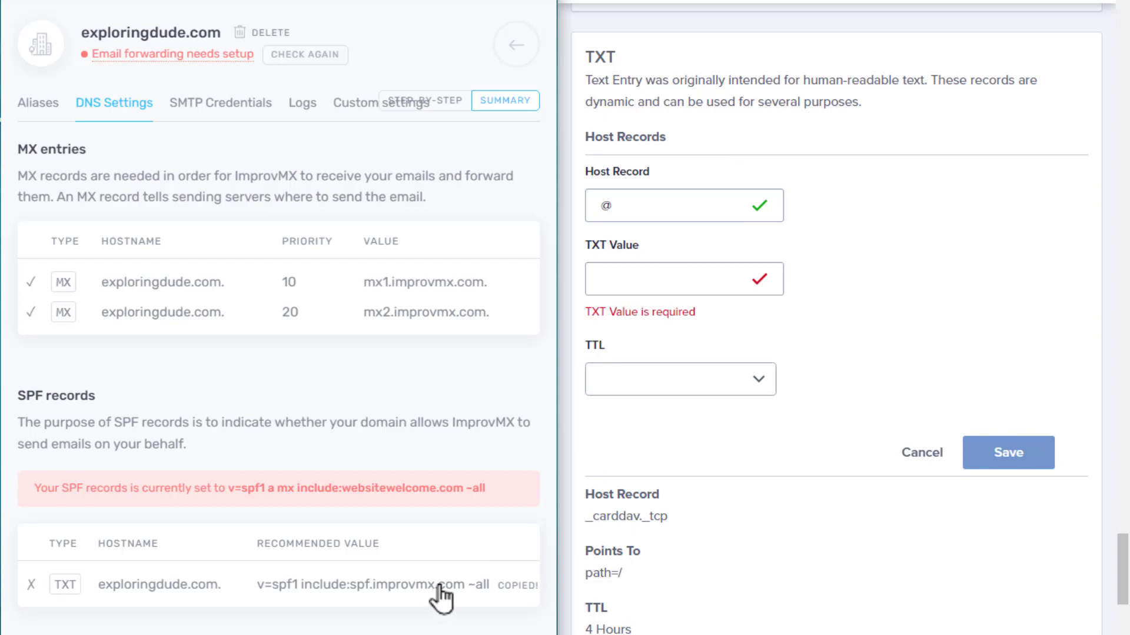
pyautogui.rightClick(643, 285)
pyautogui.click(676, 411)
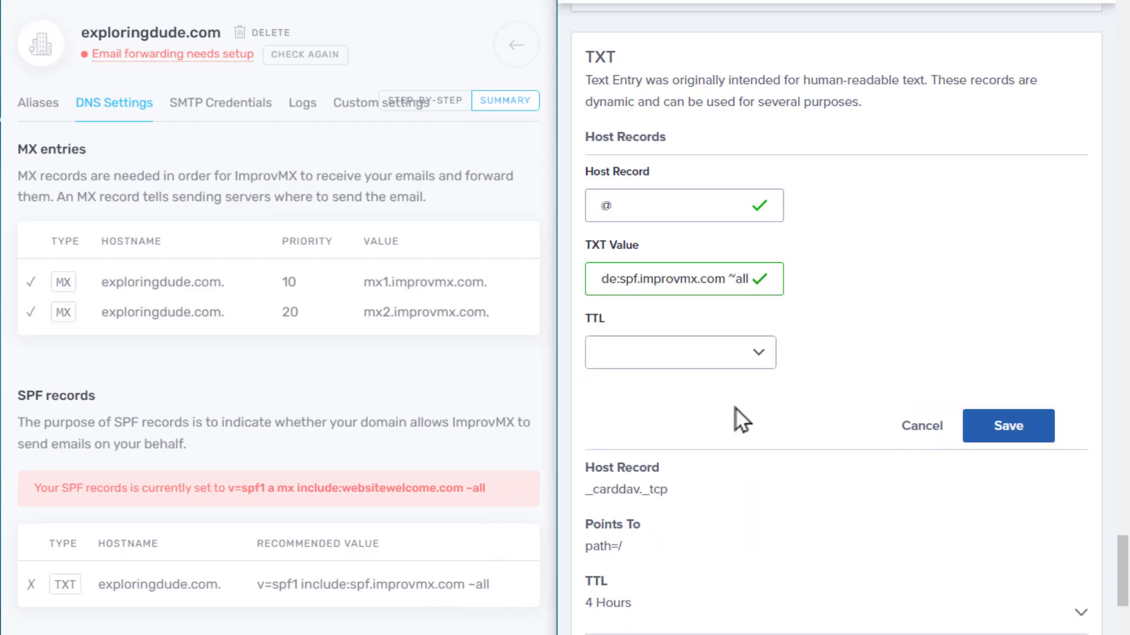
pyautogui.click(1009, 435)
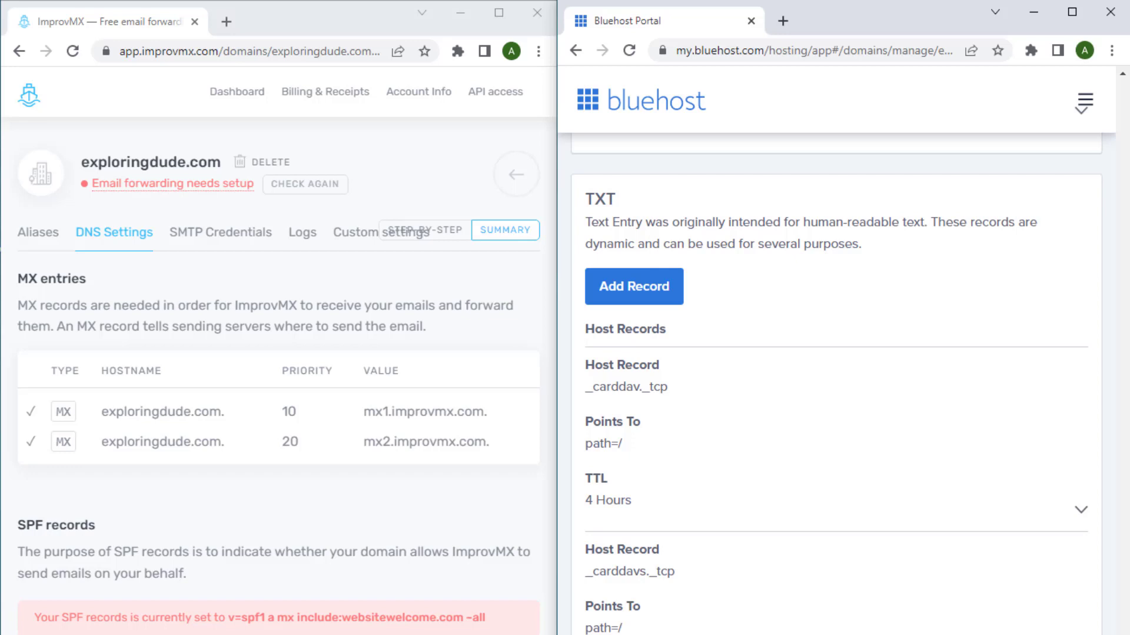
pyautogui.click(73, 51)
# Recheck exploringdude.com's DNS in ImprovMX and reload until forwarding shows active
pyautogui.click(305, 183)
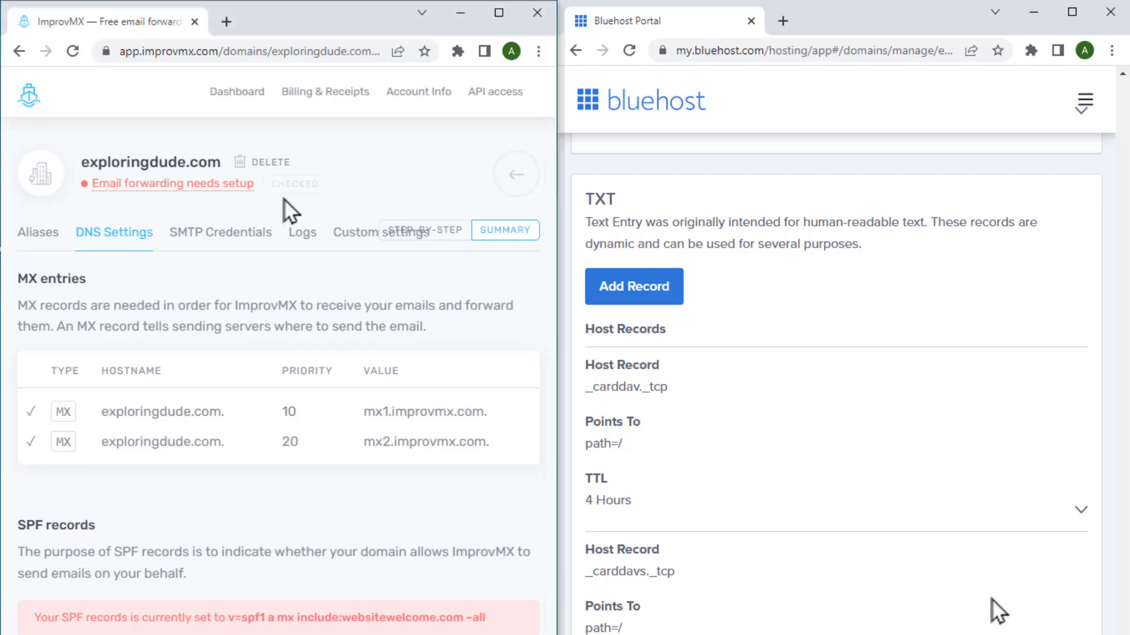
pyautogui.click(69, 51)
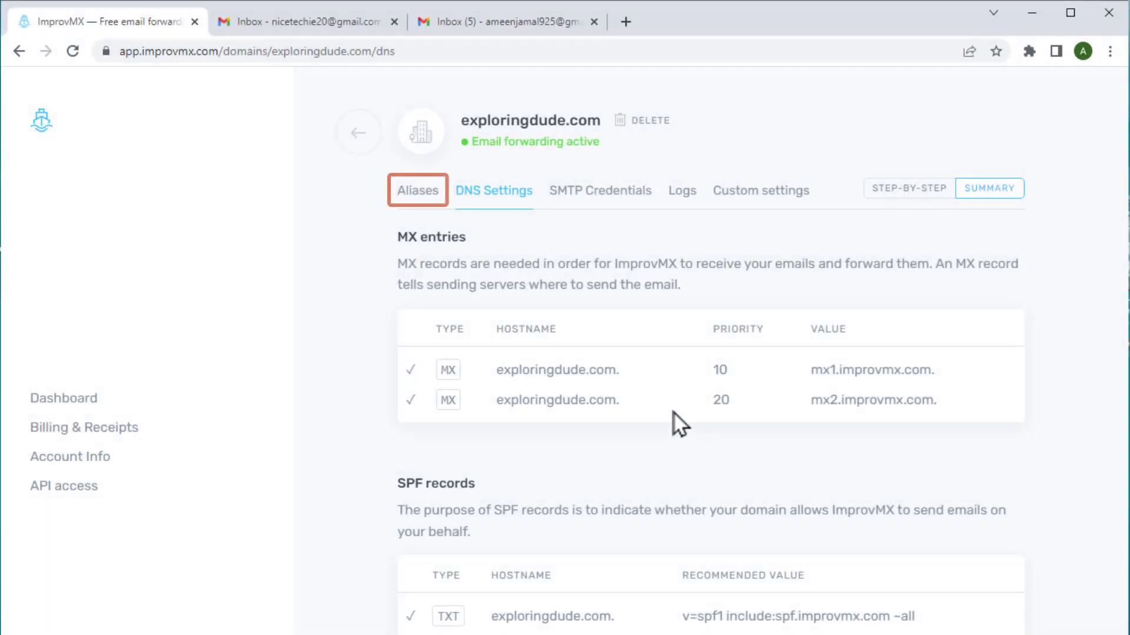
# Change the exploringdude.com alias from * to info and send it a test
pyautogui.click(420, 194)
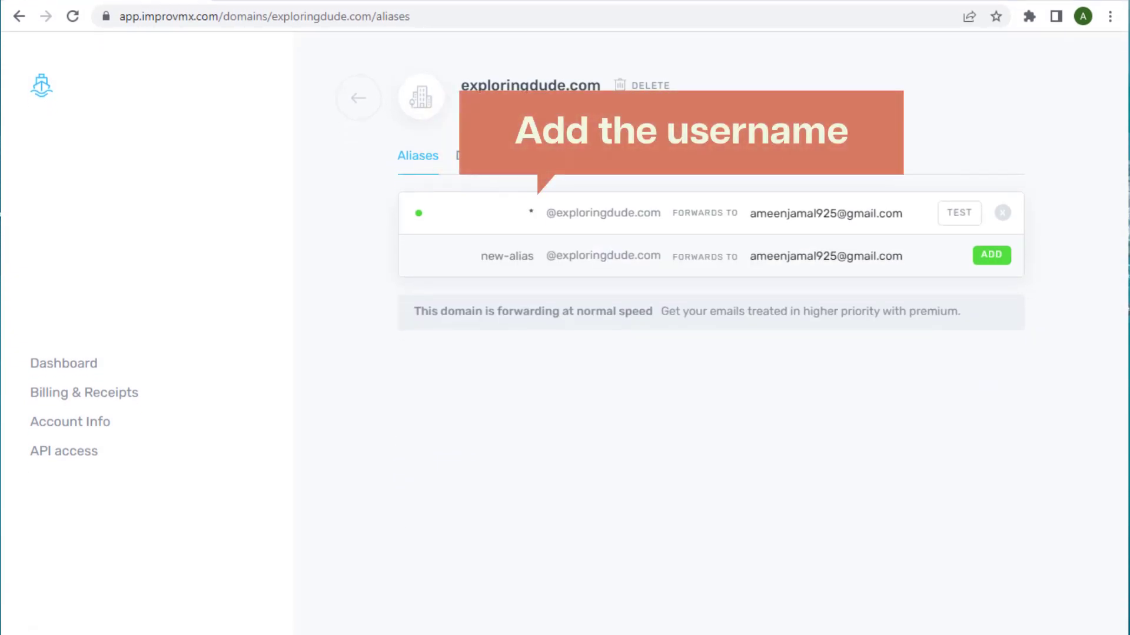
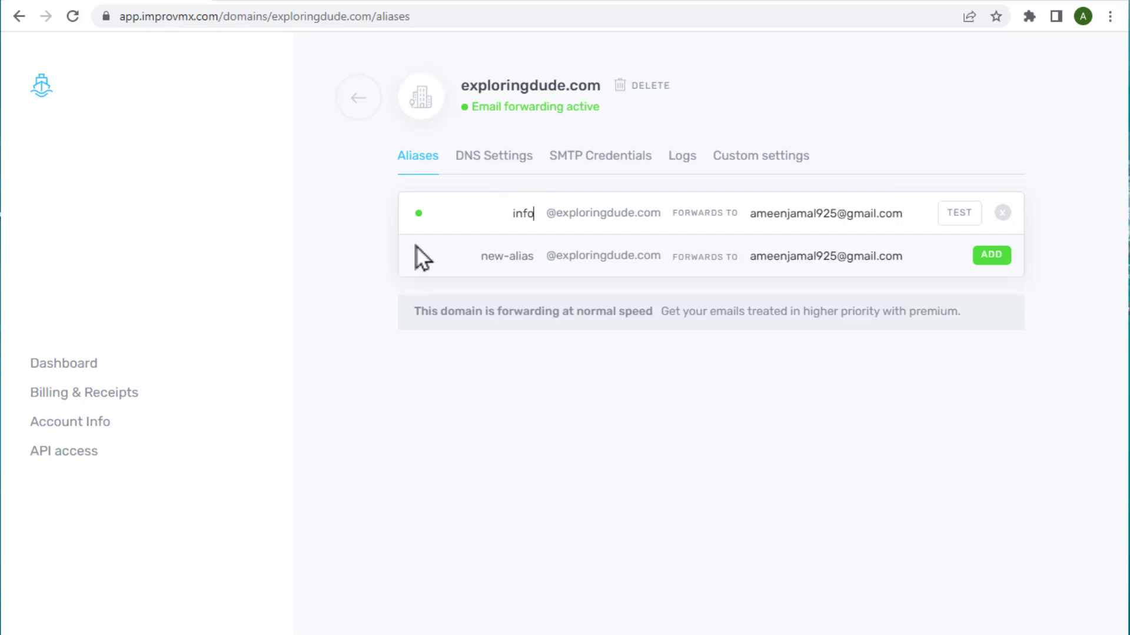
pyautogui.click(956, 216)
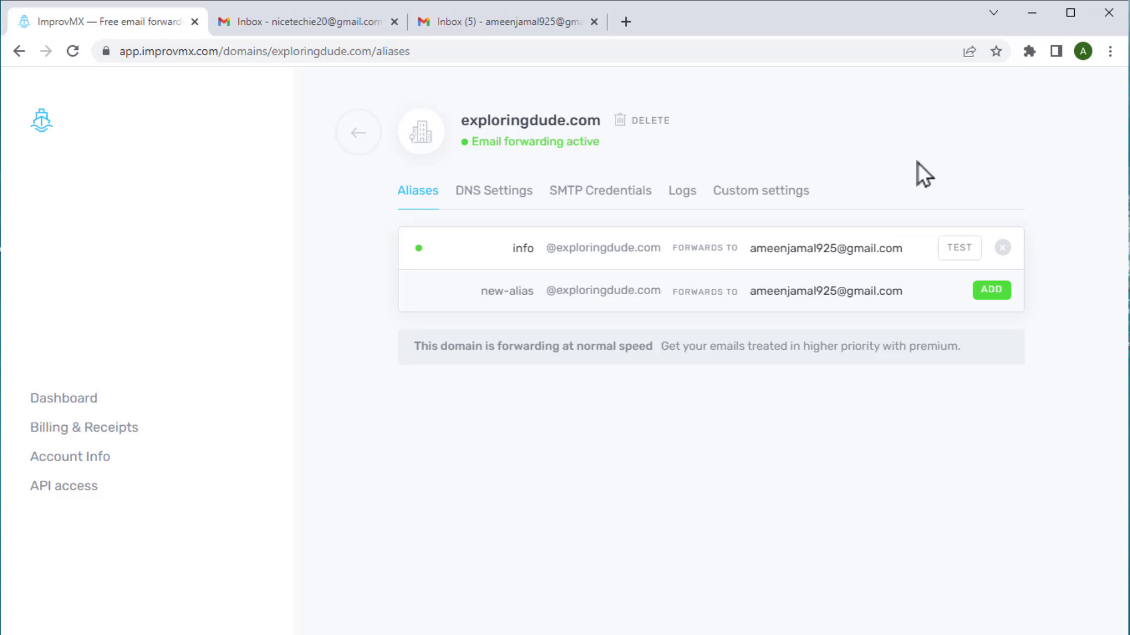
# From the second Gmail account, send 'Test Email' saying 'Hello, This is a test Email' to the info alias
pyautogui.click(327, 22)
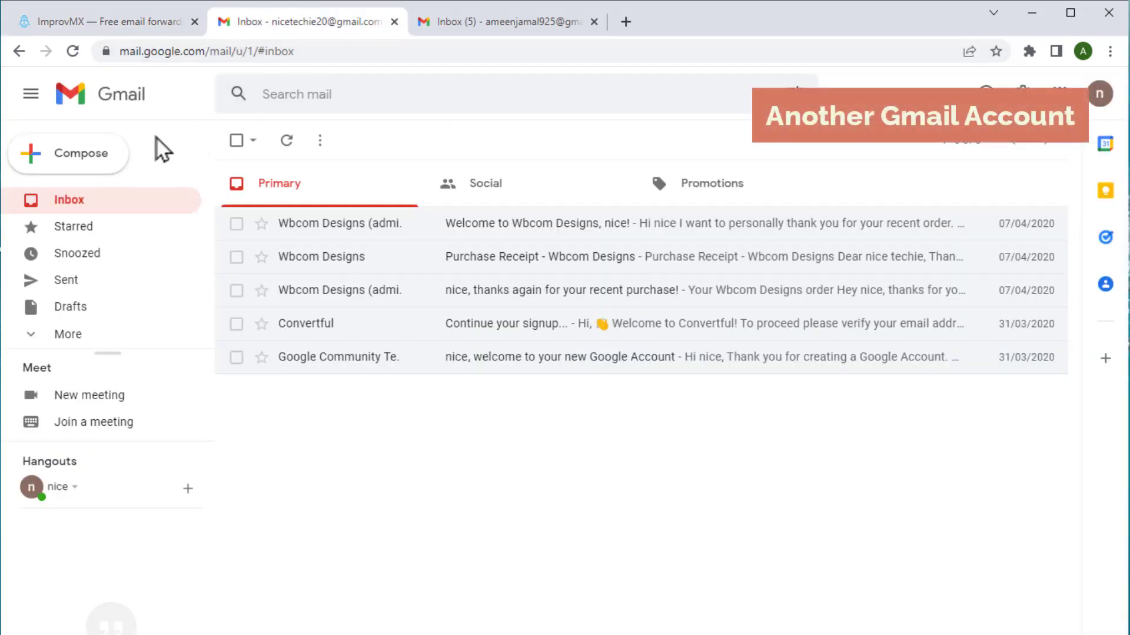
pyautogui.click(114, 153)
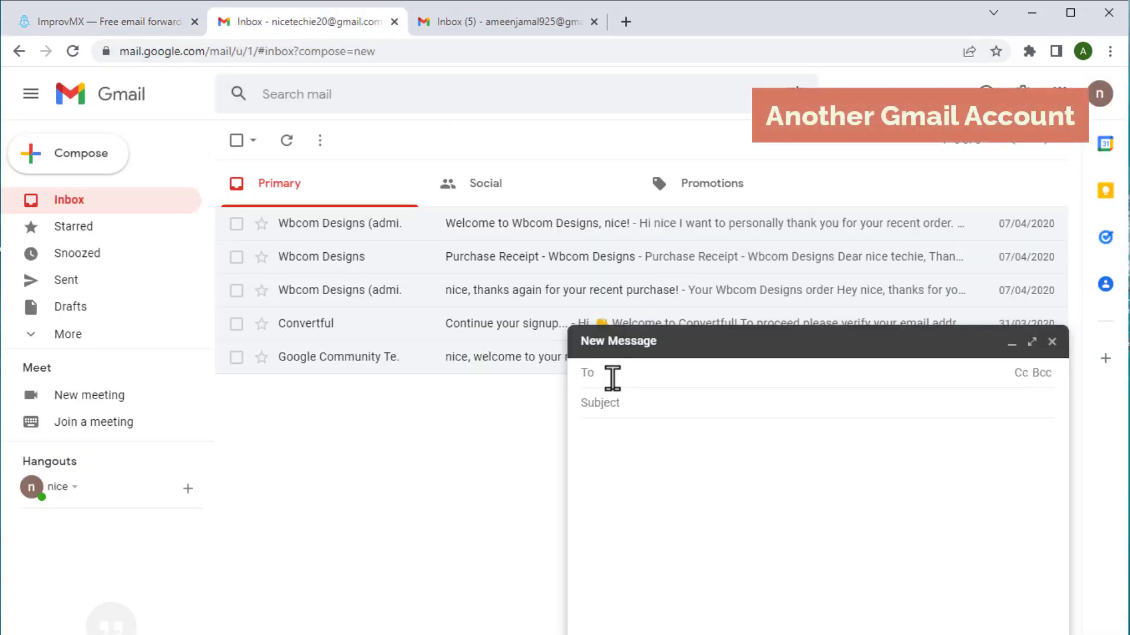
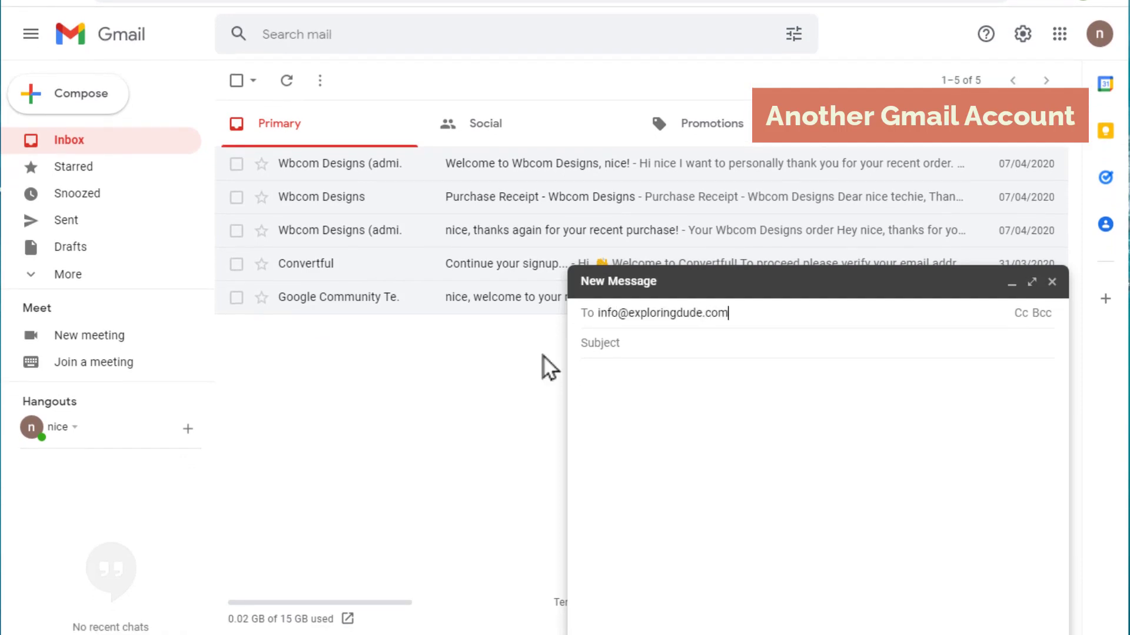
pyautogui.press('Return')
pyautogui.press('Tab')
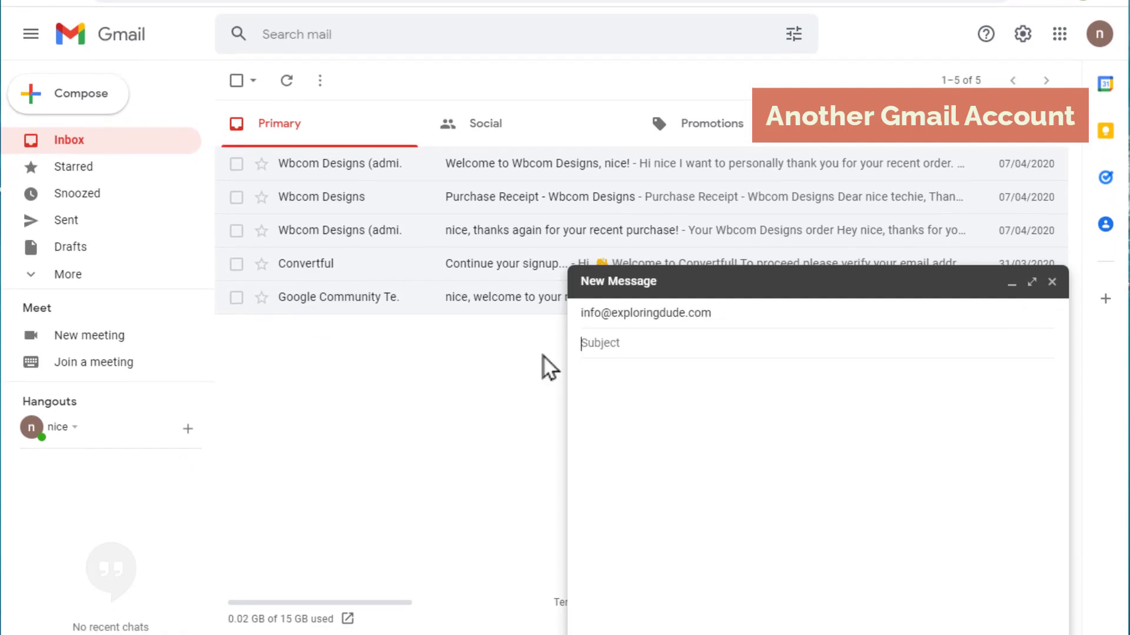
pyautogui.write('Test Email')
pyautogui.press('Tab')
pyautogui.write('Hello, T')
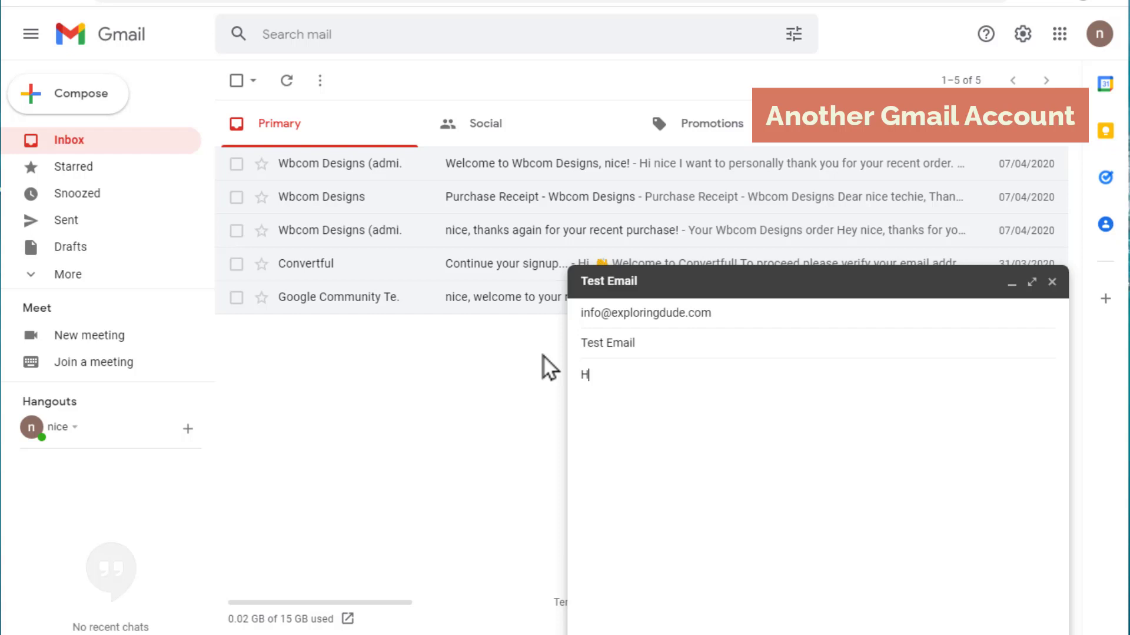
pyautogui.write('his is a test  Email')
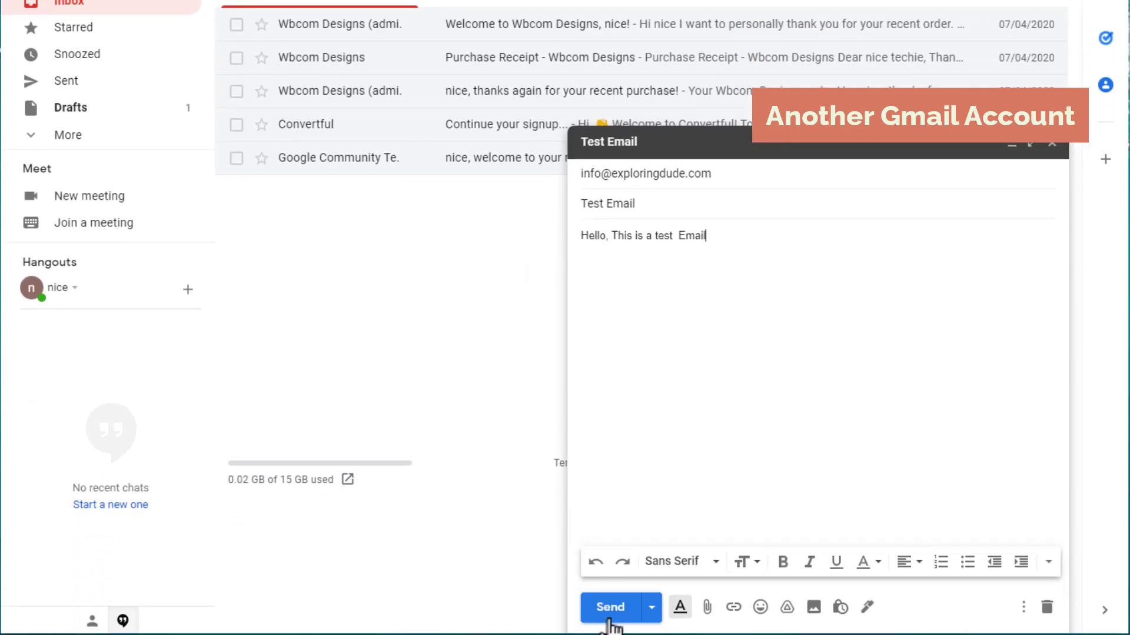
pyautogui.click(610, 607)
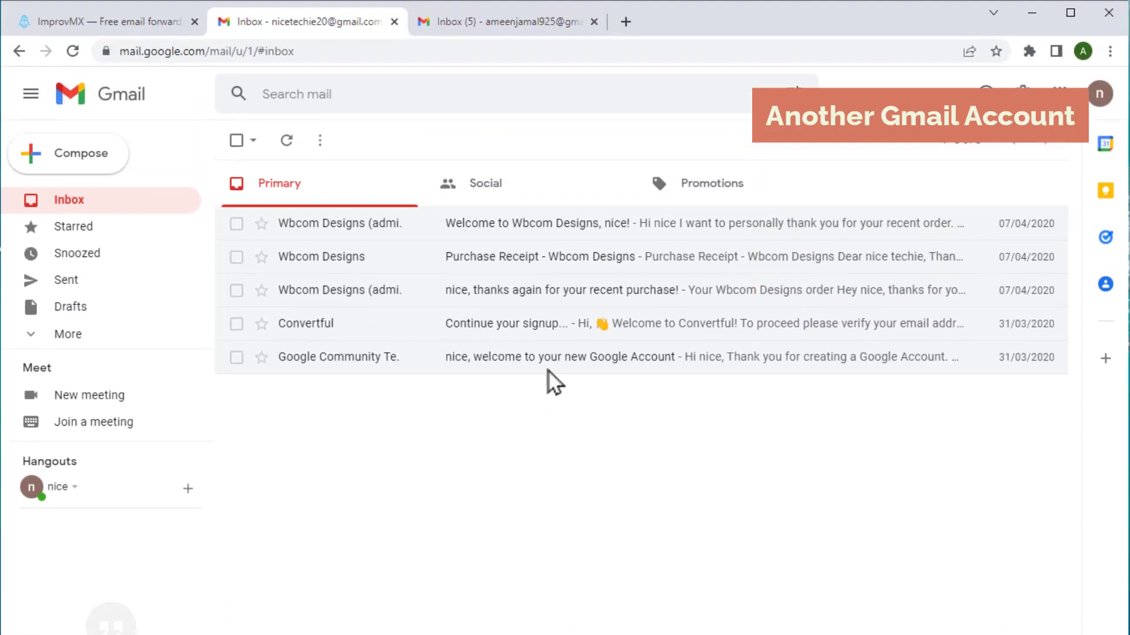
pyautogui.click(507, 24)
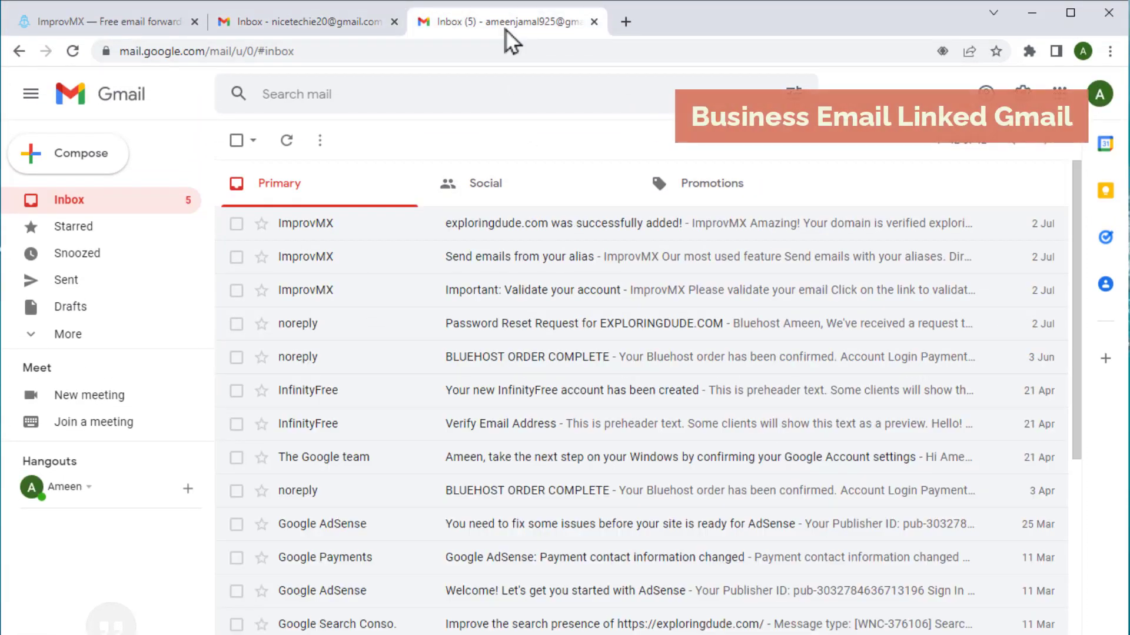
# Refresh the linked inbox and open the arrived Test Email to confirm it was addressed to info
pyautogui.click(286, 141)
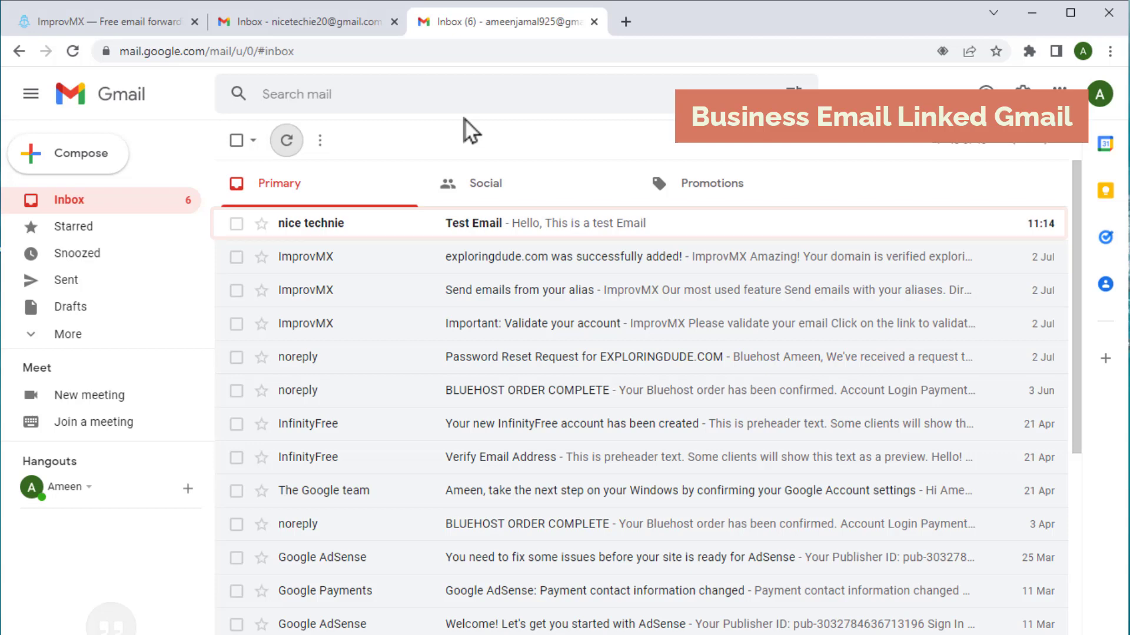
pyautogui.click(462, 223)
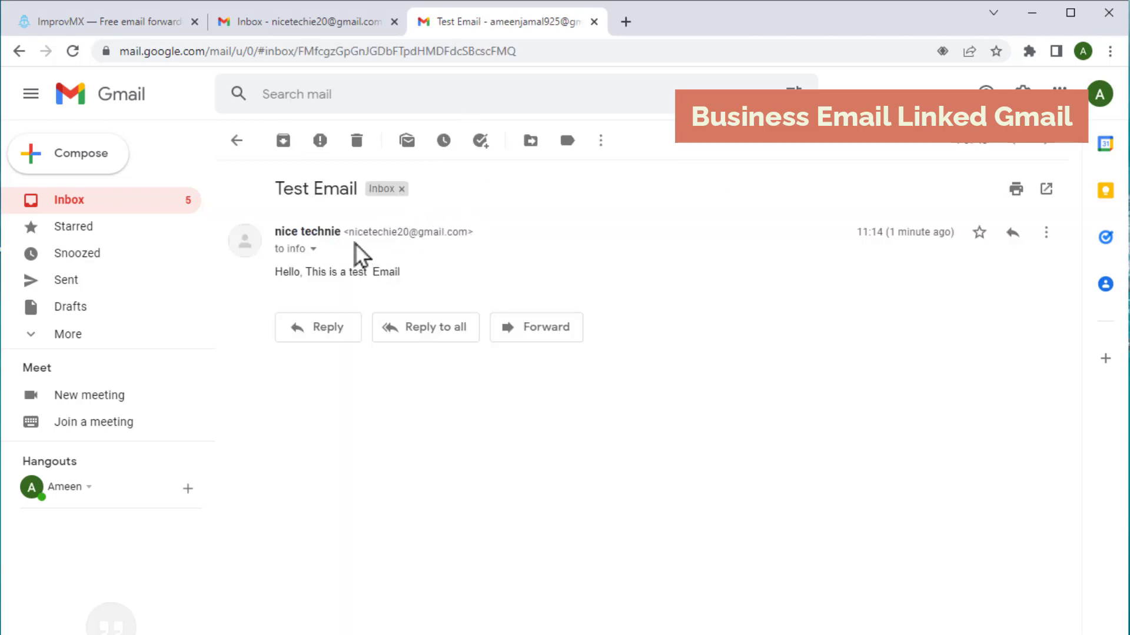
pyautogui.click(313, 249)
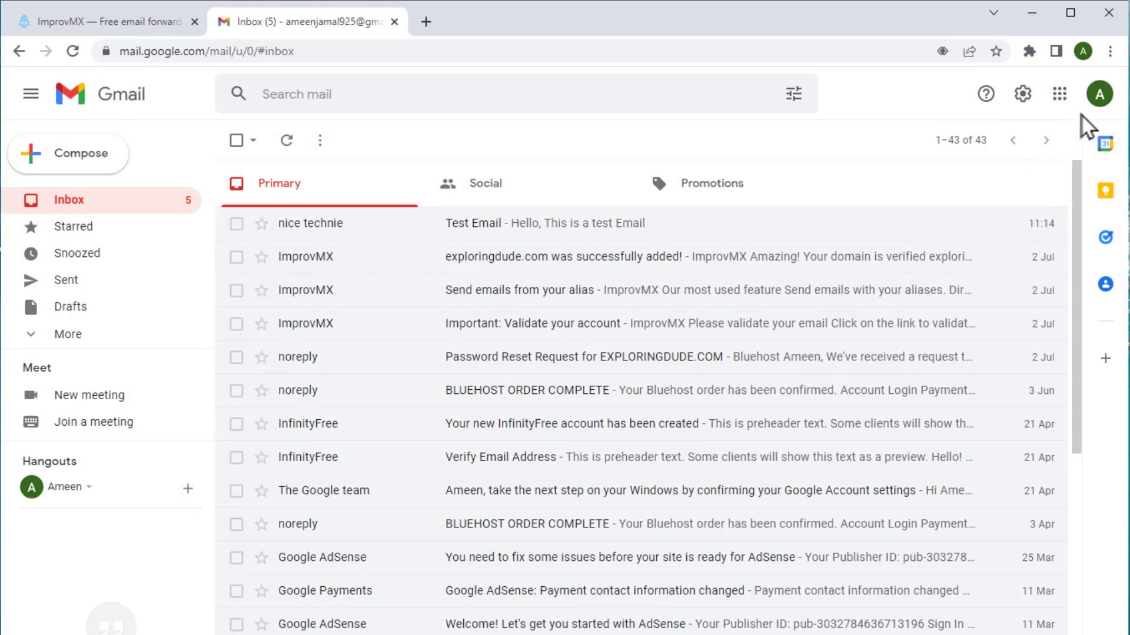
# Go from Manage your Google Account to Security, then to 2-Step Verification
pyautogui.click(1099, 96)
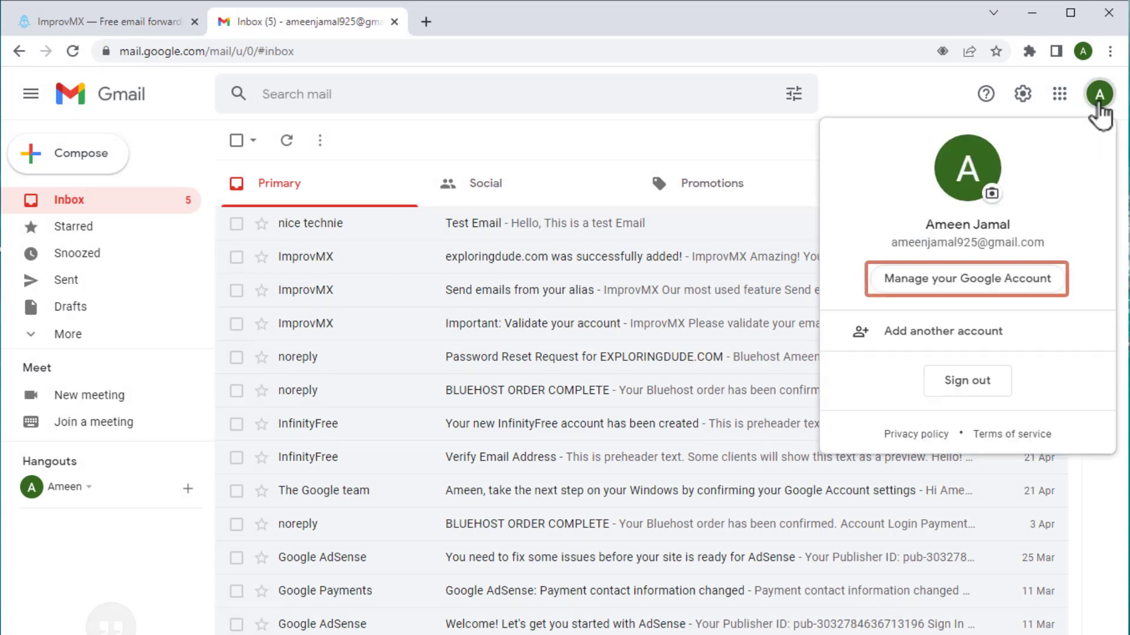
pyautogui.click(951, 279)
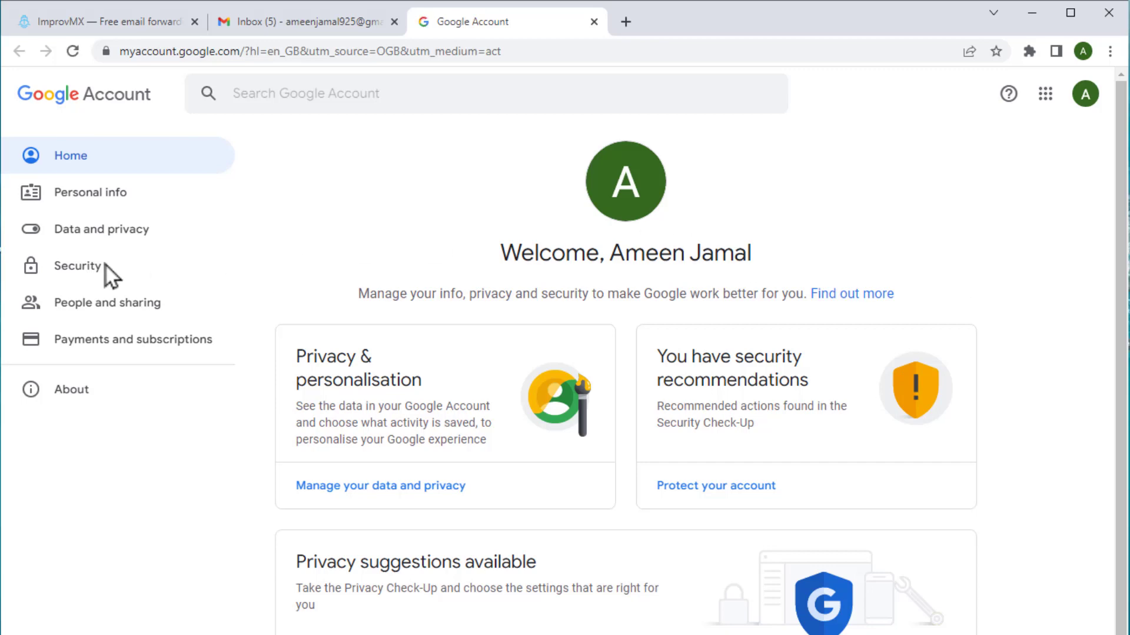
pyautogui.click(79, 269)
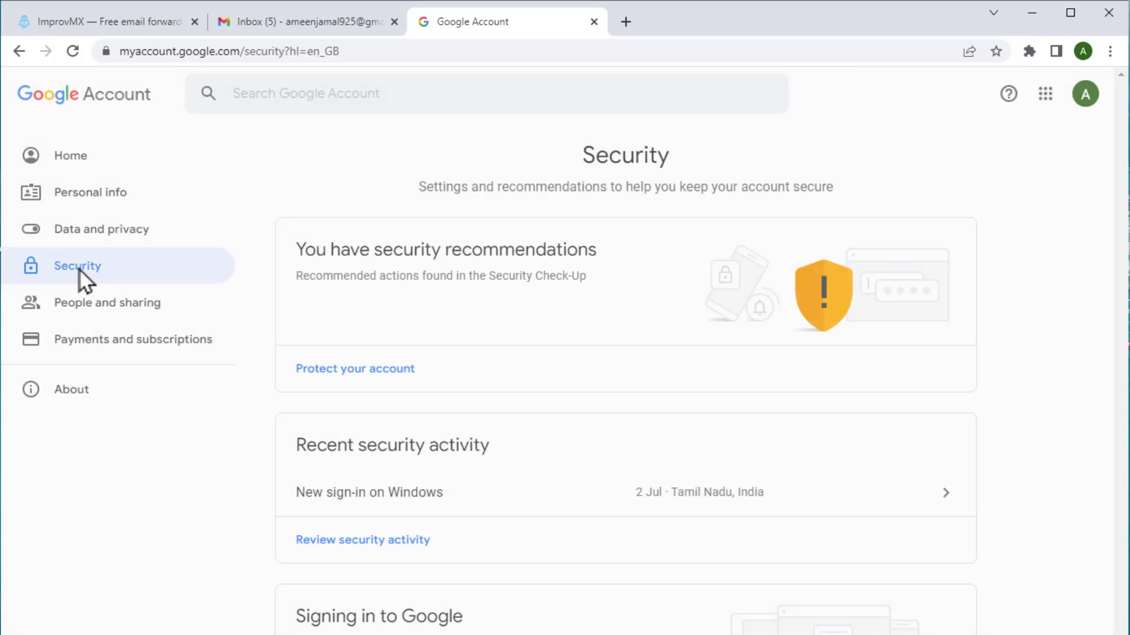
pyautogui.scroll(-6, 188, 429)
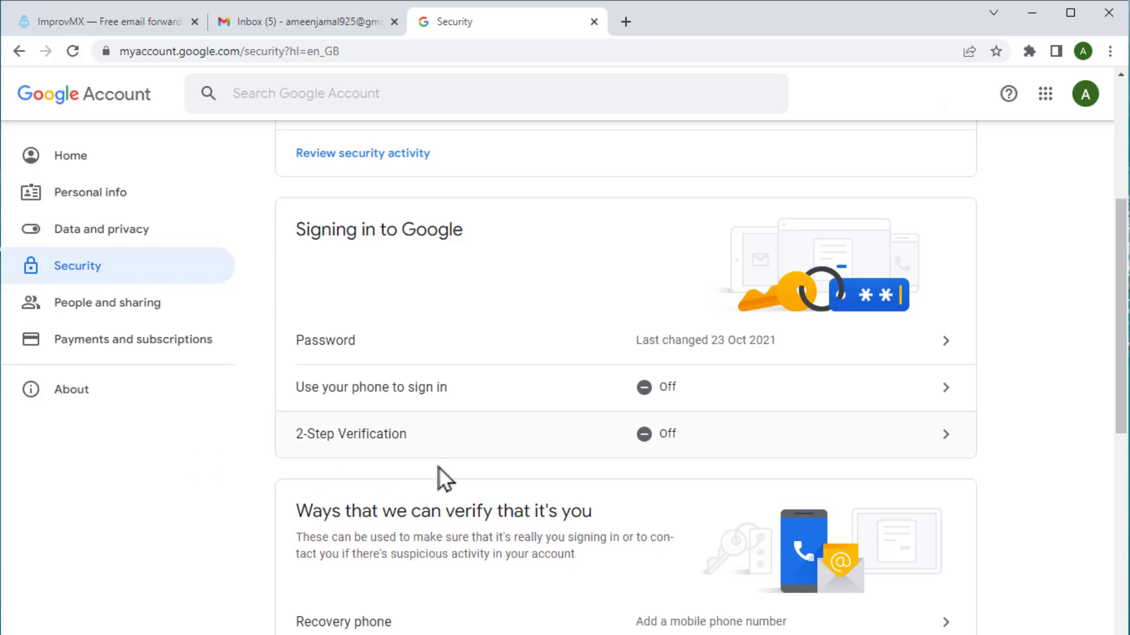
pyautogui.click(667, 448)
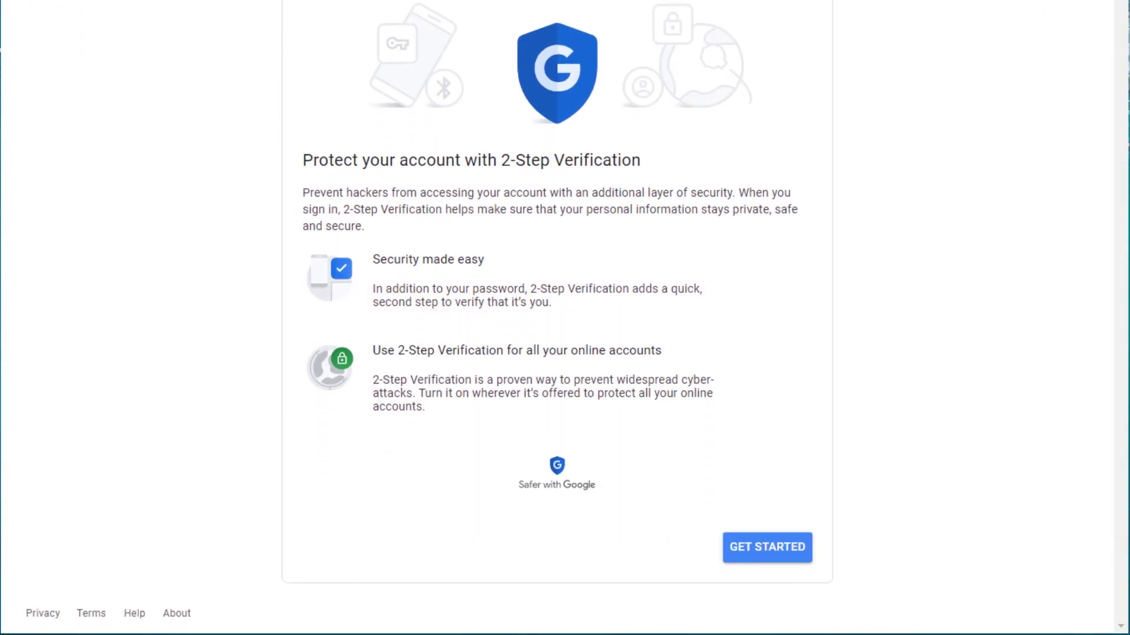
# Begin the 2-Step Verification enrollment
pyautogui.click(756, 549)
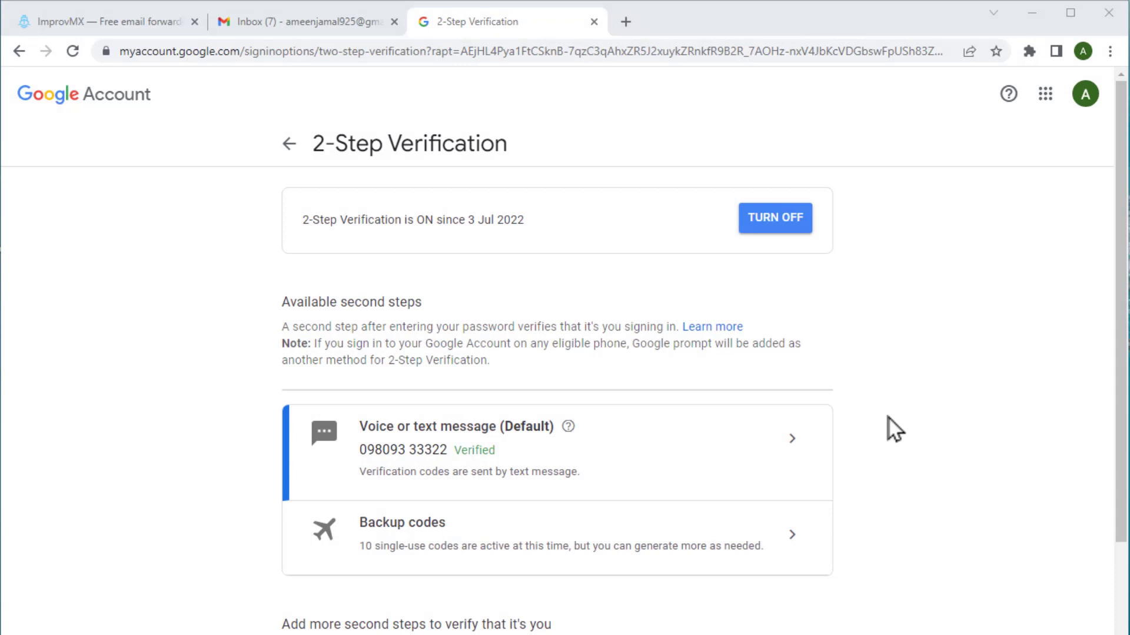
# Generate an app password under Security > App passwords with the custom name 'business email'
pyautogui.click(290, 144)
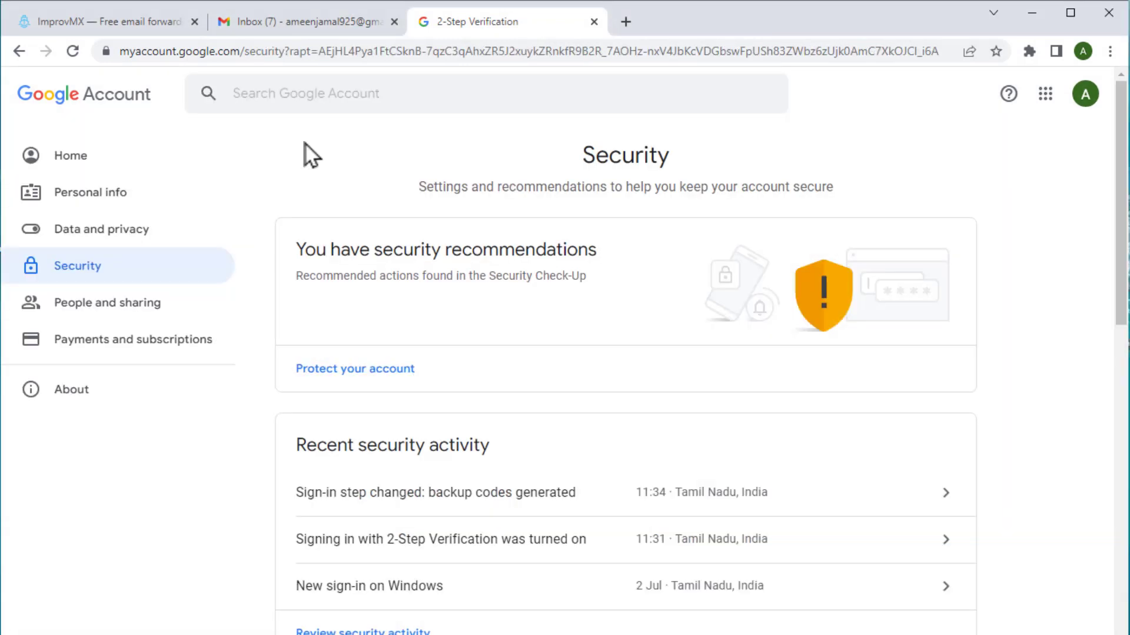
pyautogui.scroll(-5, 306, 156)
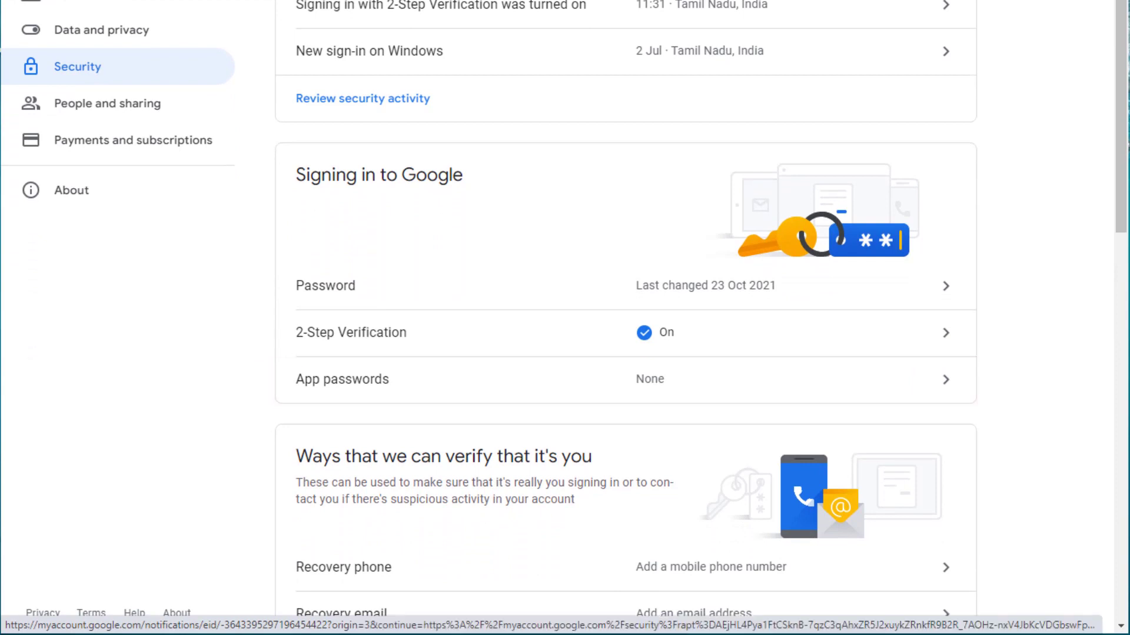
pyautogui.click(627, 376)
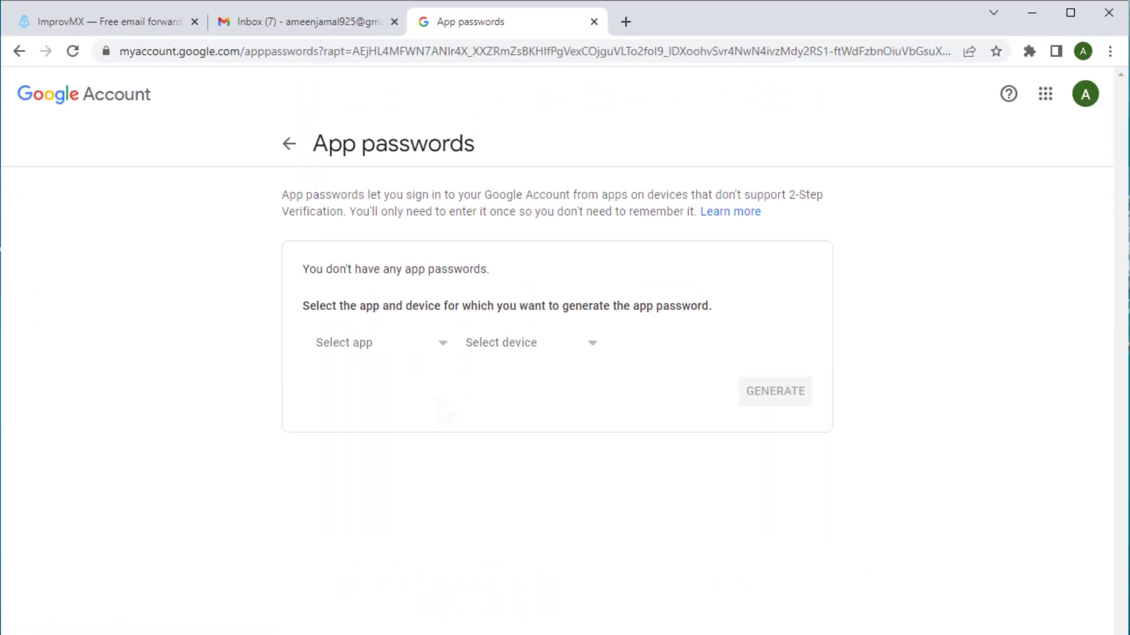
pyautogui.click(390, 343)
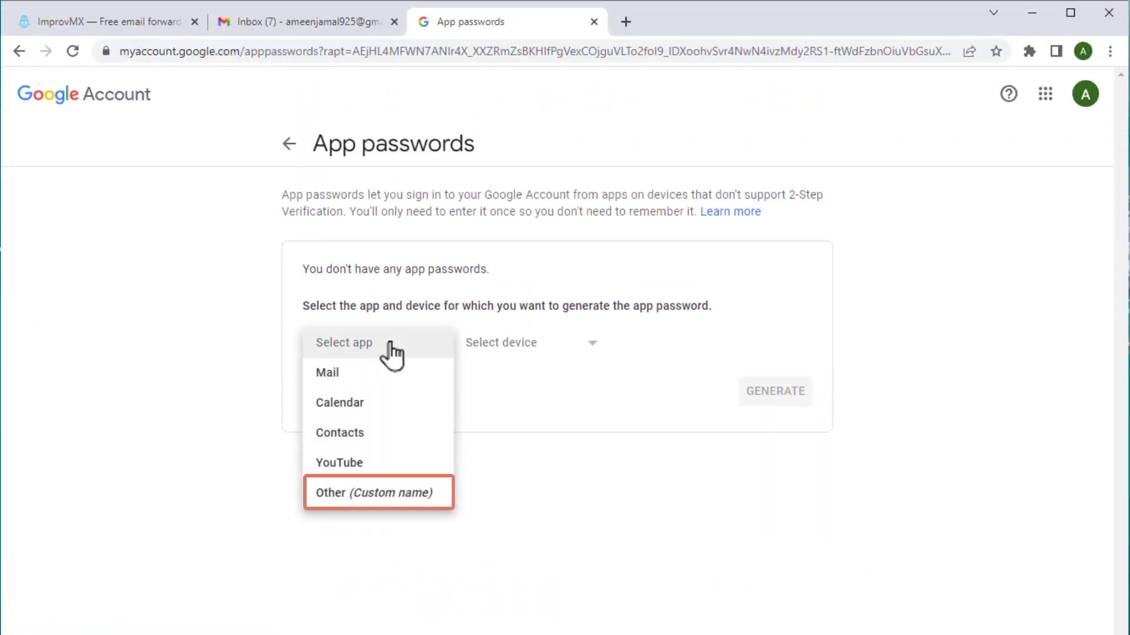
pyautogui.click(388, 494)
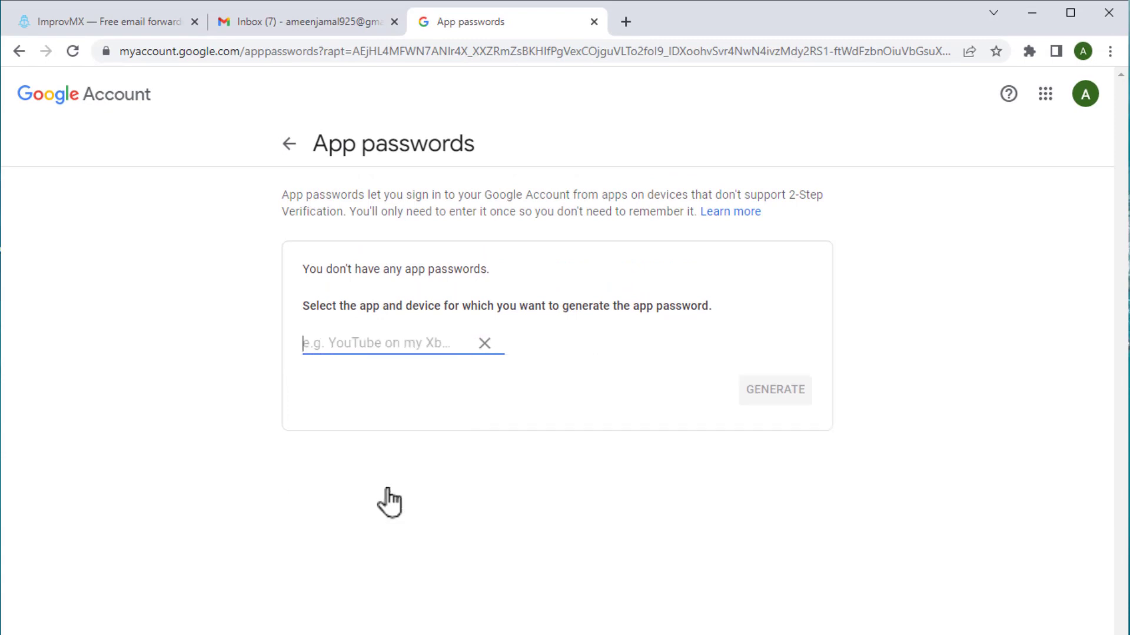
pyautogui.write('business')
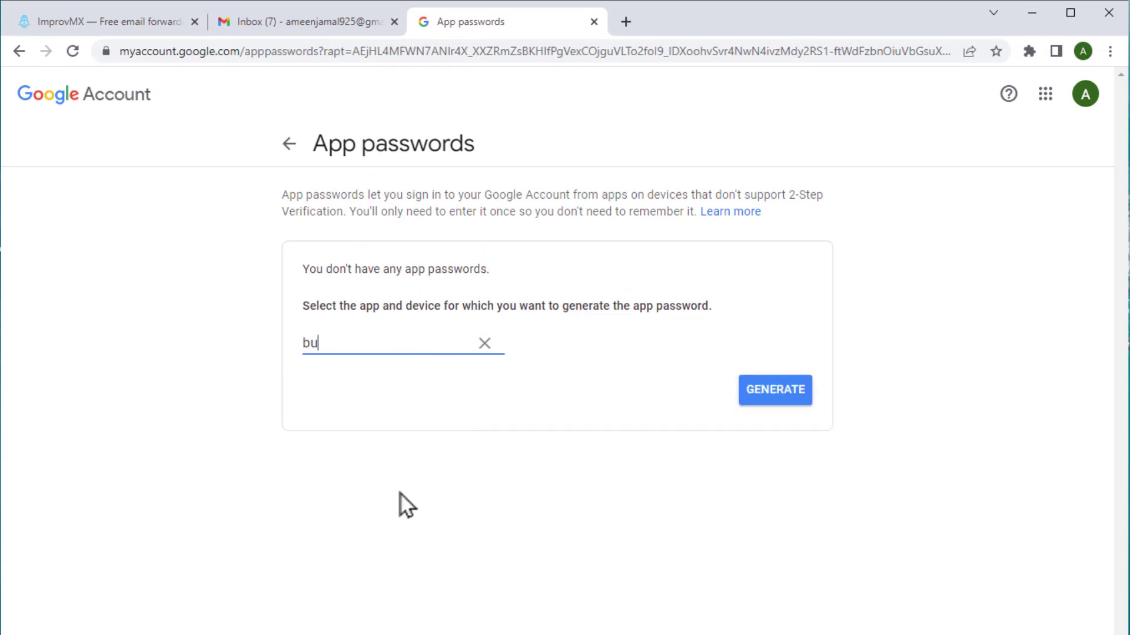
pyautogui.write(' email')
pyautogui.click(772, 391)
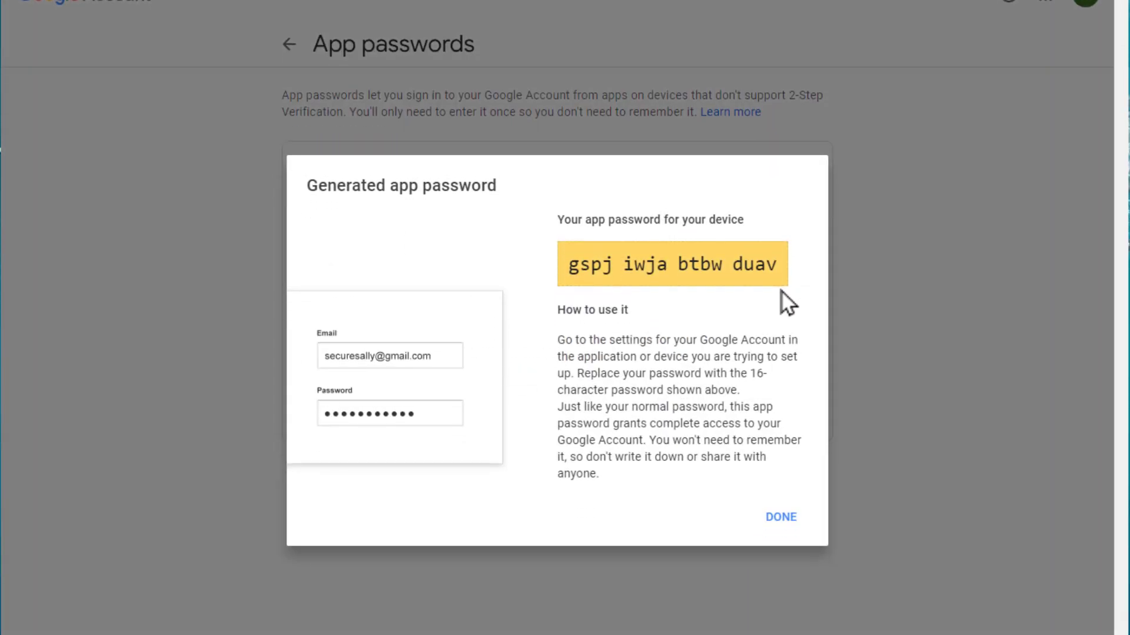
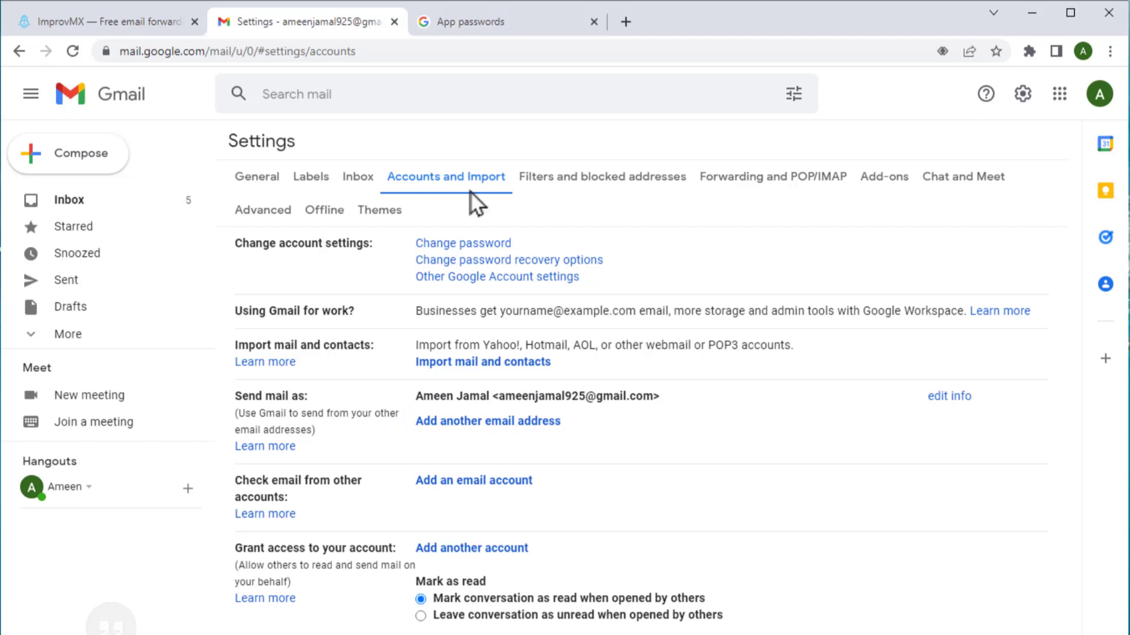
# Add a send-as address named Exploring Dude with the custom-domain business email, kept as an alias
pyautogui.click(483, 421)
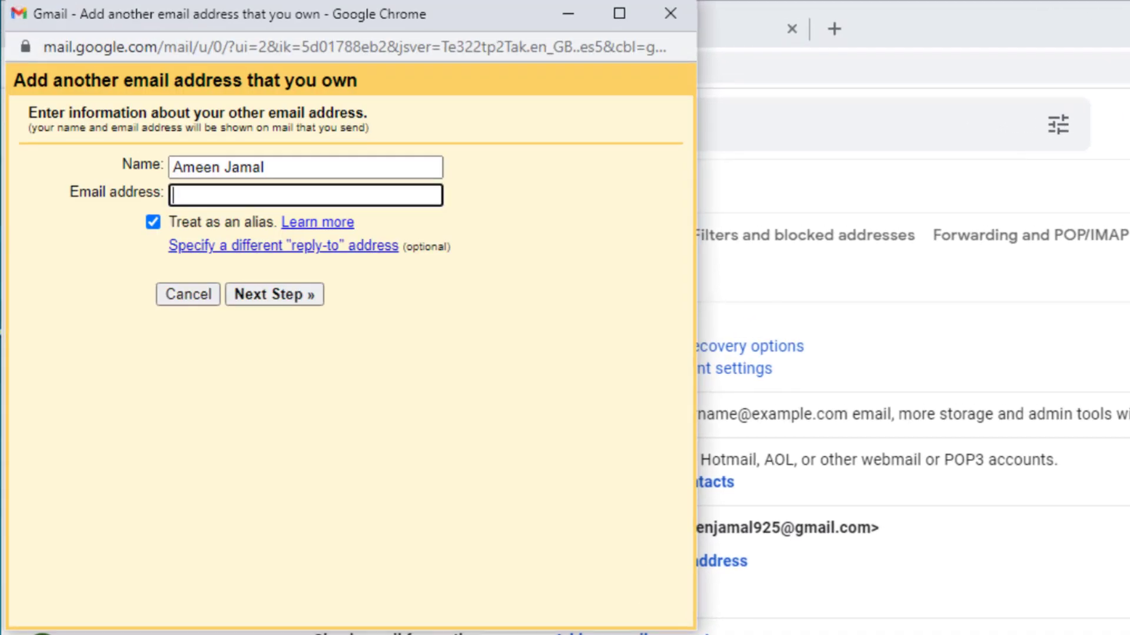
pyautogui.moveTo(266, 168); pyautogui.dragTo(172, 168)
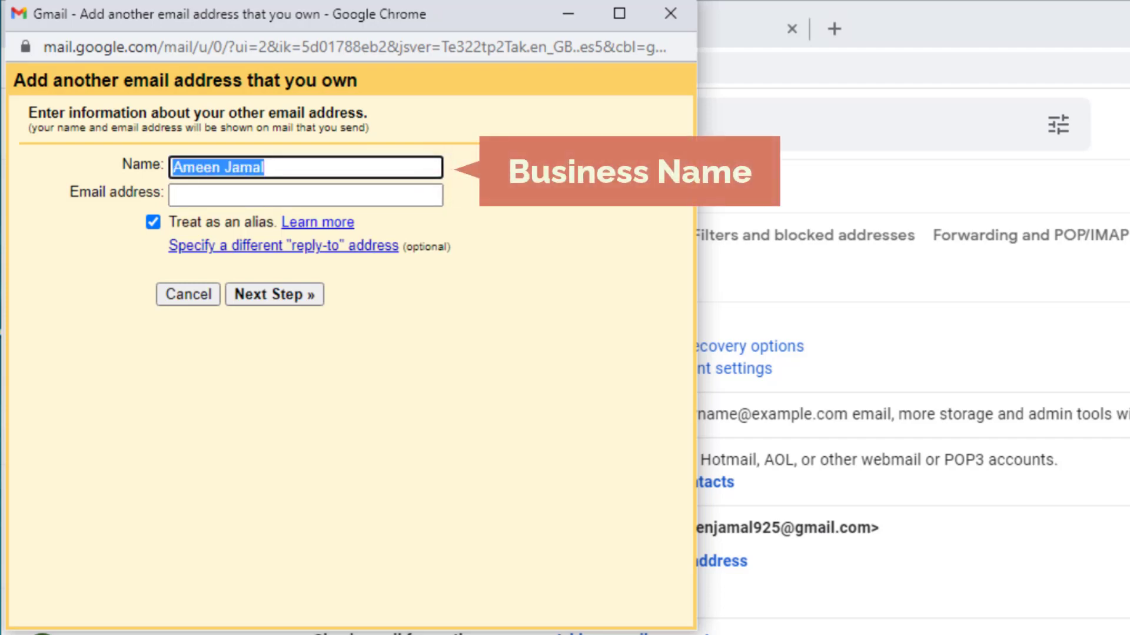
pyautogui.write('Exploring Dude')
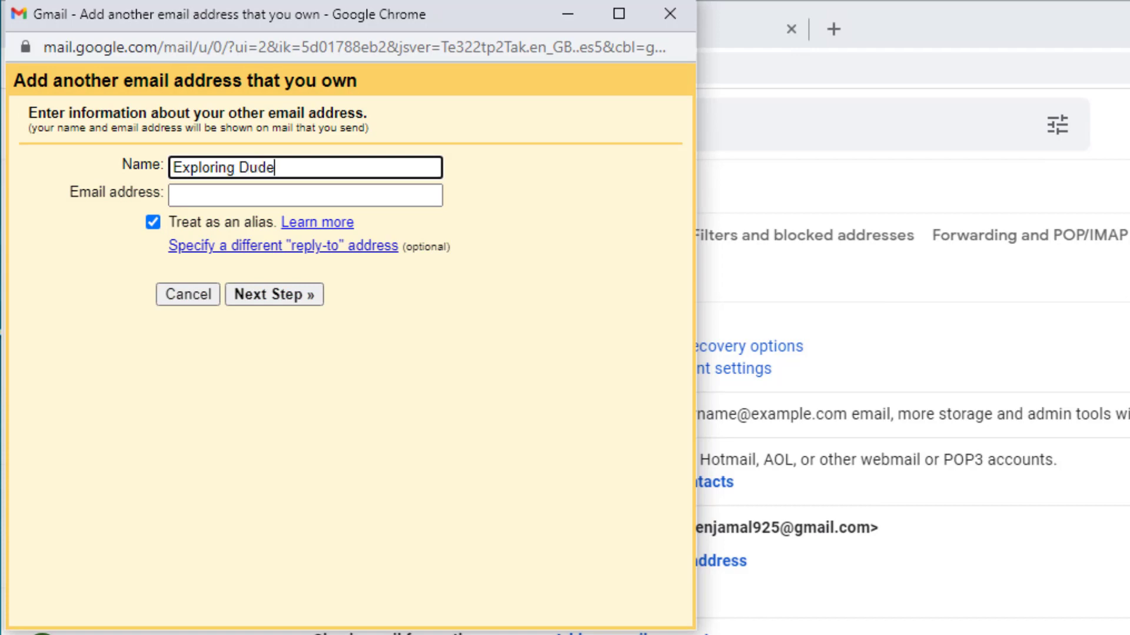
pyautogui.click(305, 195)
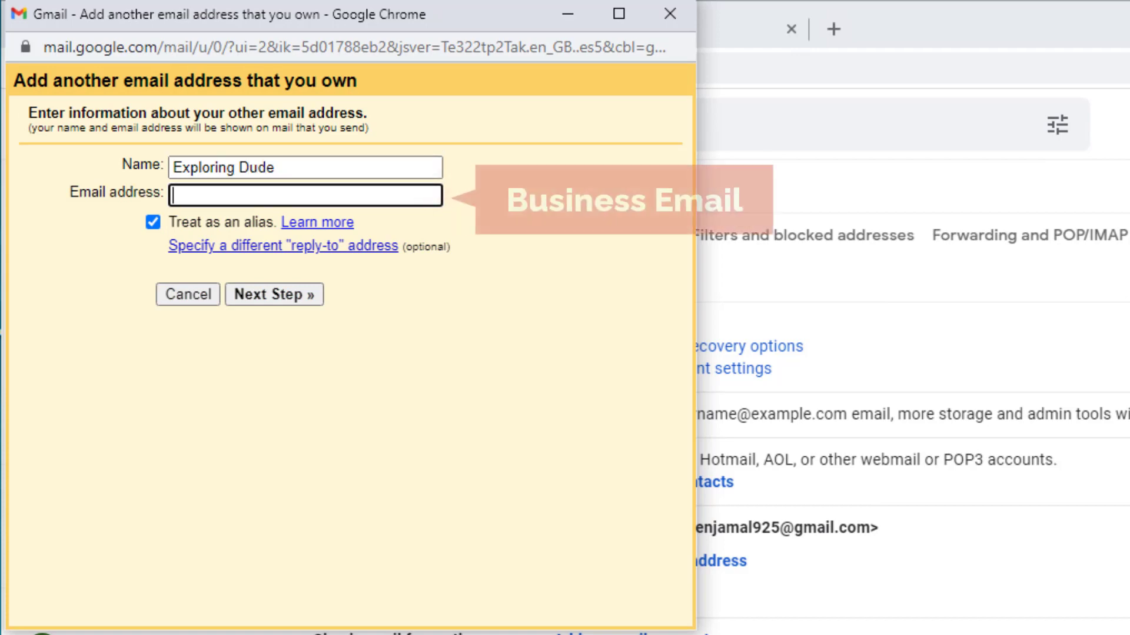
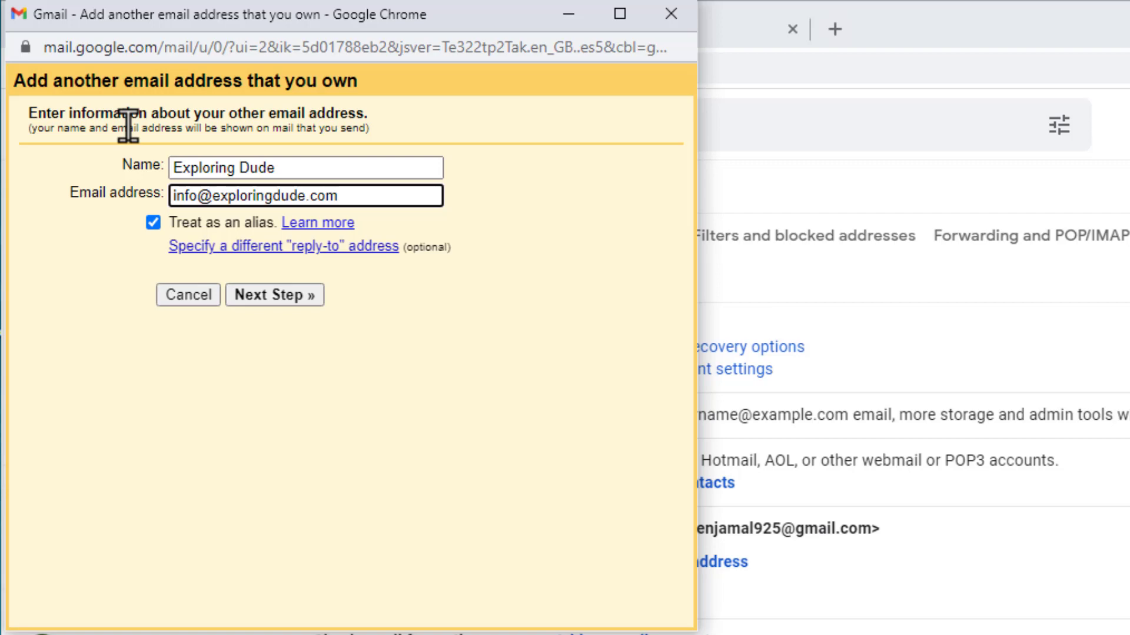
pyautogui.click(261, 299)
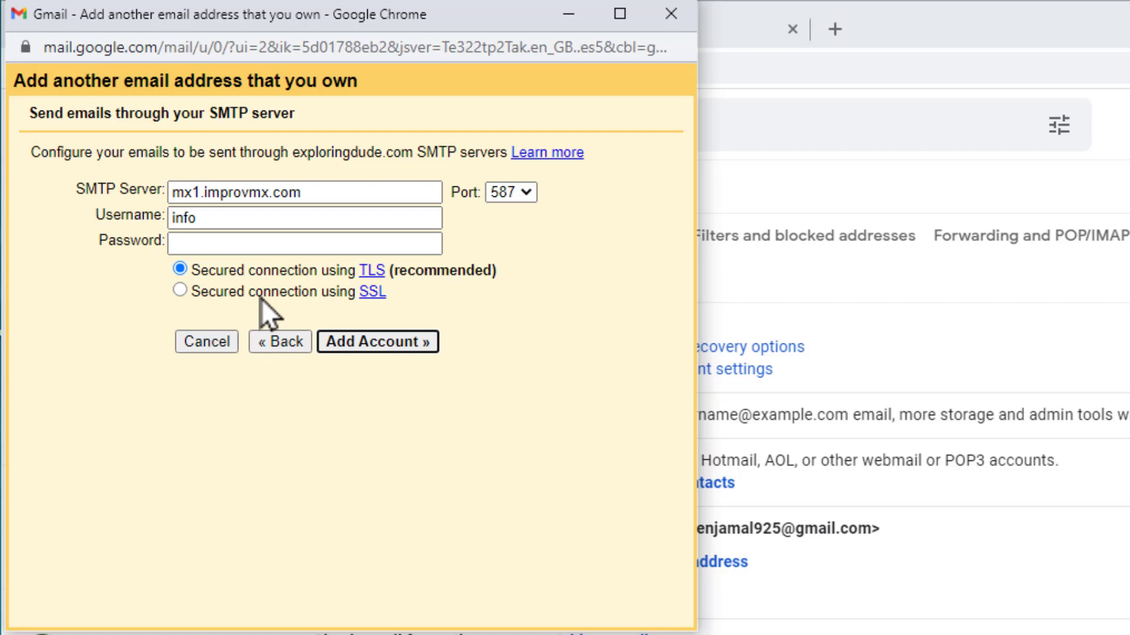
# Set the SMTP server to smtp.gmail.com and the username to the Gmail address
pyautogui.moveTo(299, 193); pyautogui.dragTo(161, 180)
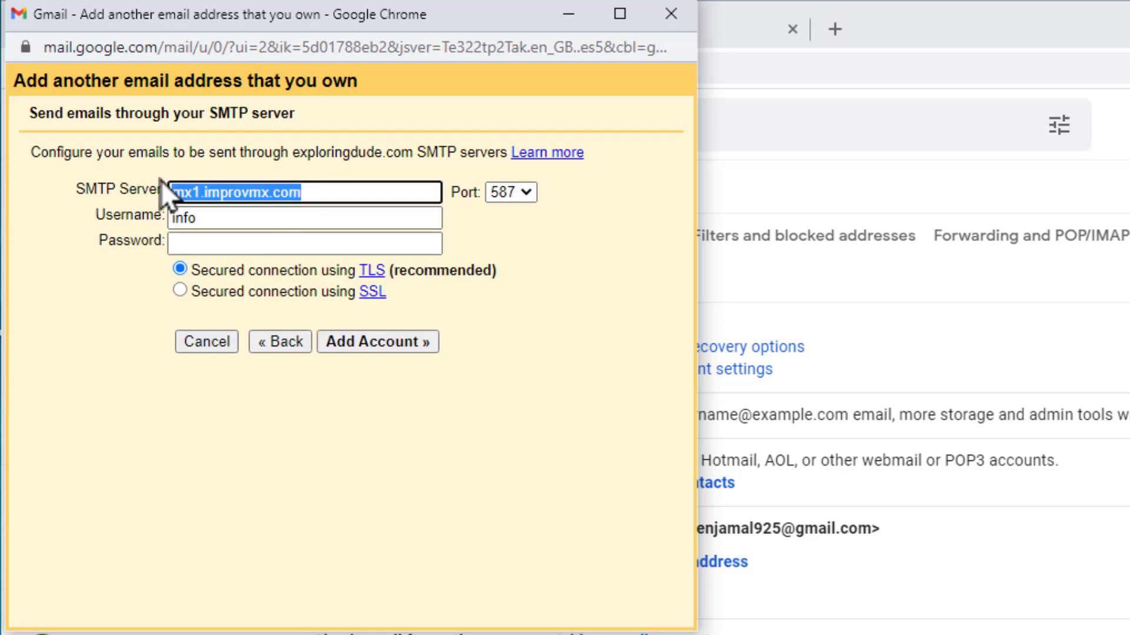
pyautogui.write('smtp.gmail.com')
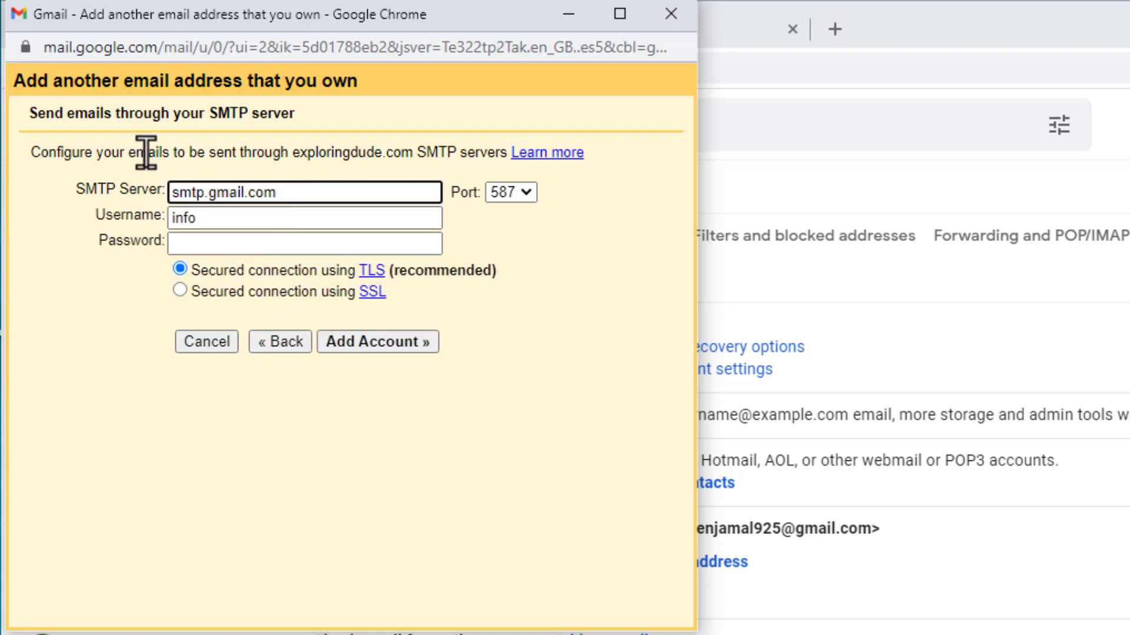
pyautogui.moveTo(201, 216); pyautogui.dragTo(164, 216)
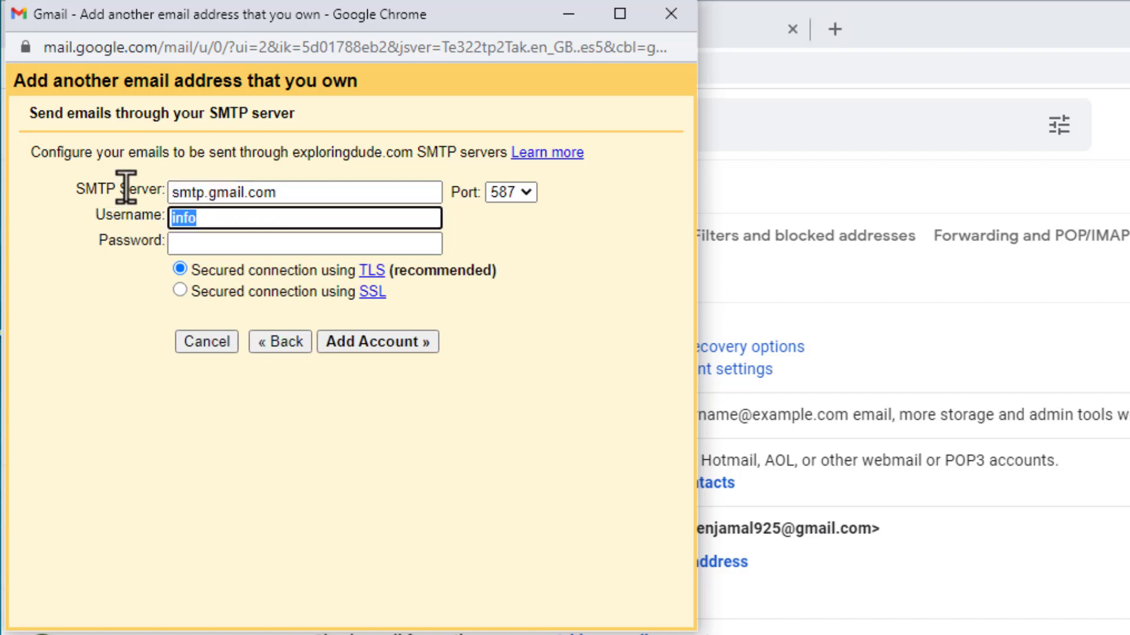
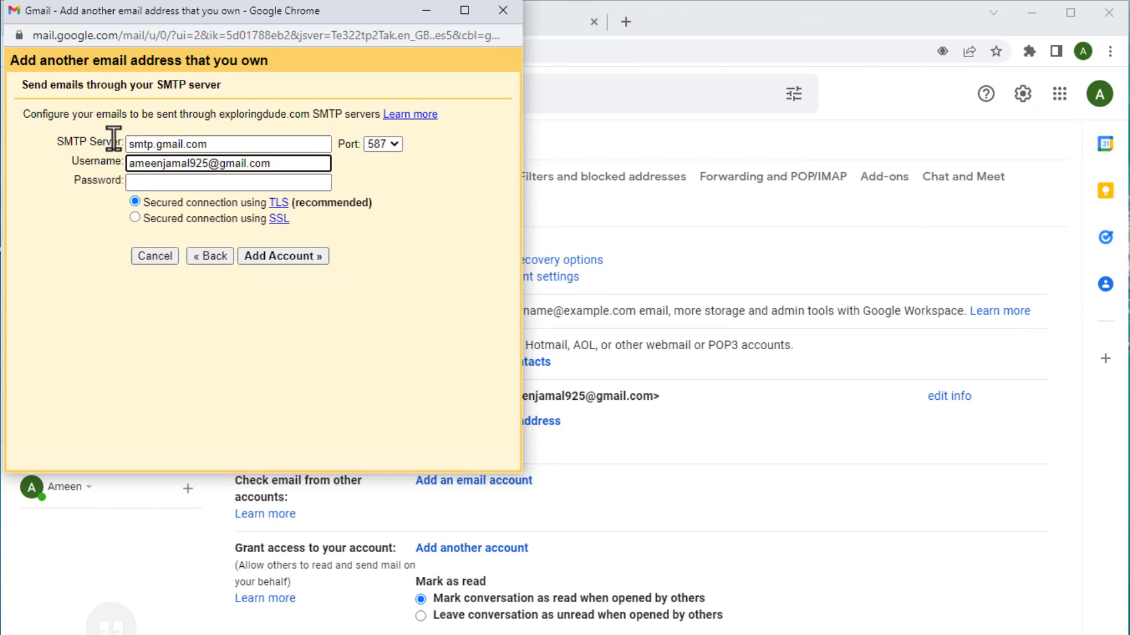
# Paste the generated app password into the Password field and add the account
pyautogui.click(541, 23)
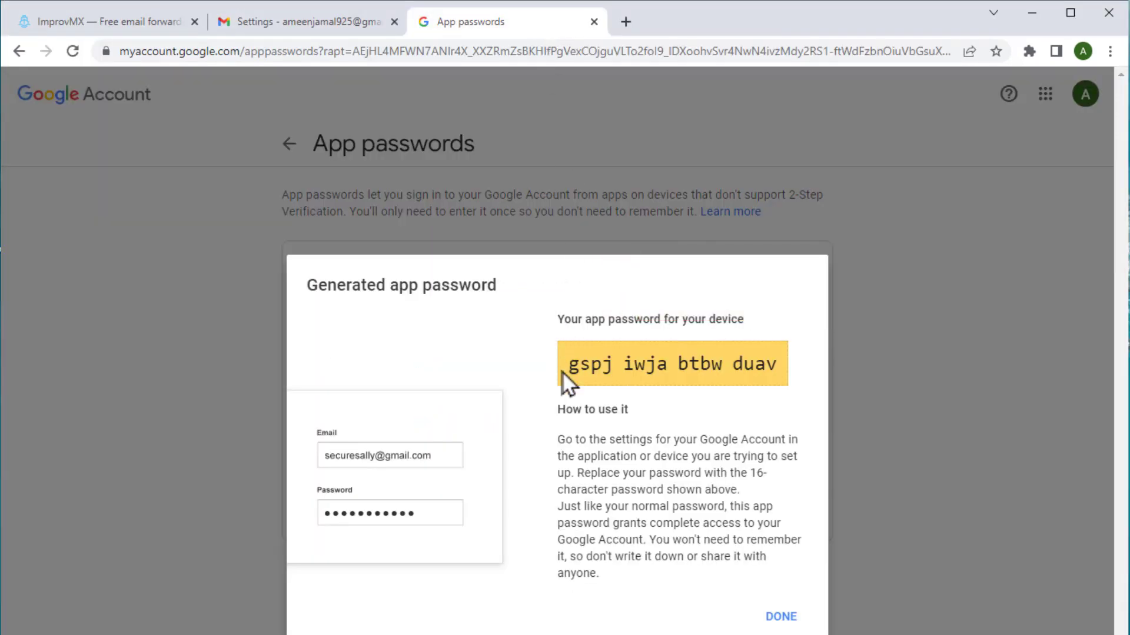
pyautogui.moveTo(563, 368); pyautogui.dragTo(776, 367)
pyautogui.rightClick(775, 371)
pyautogui.click(801, 386)
pyautogui.hotkey('alt', 'Tab')
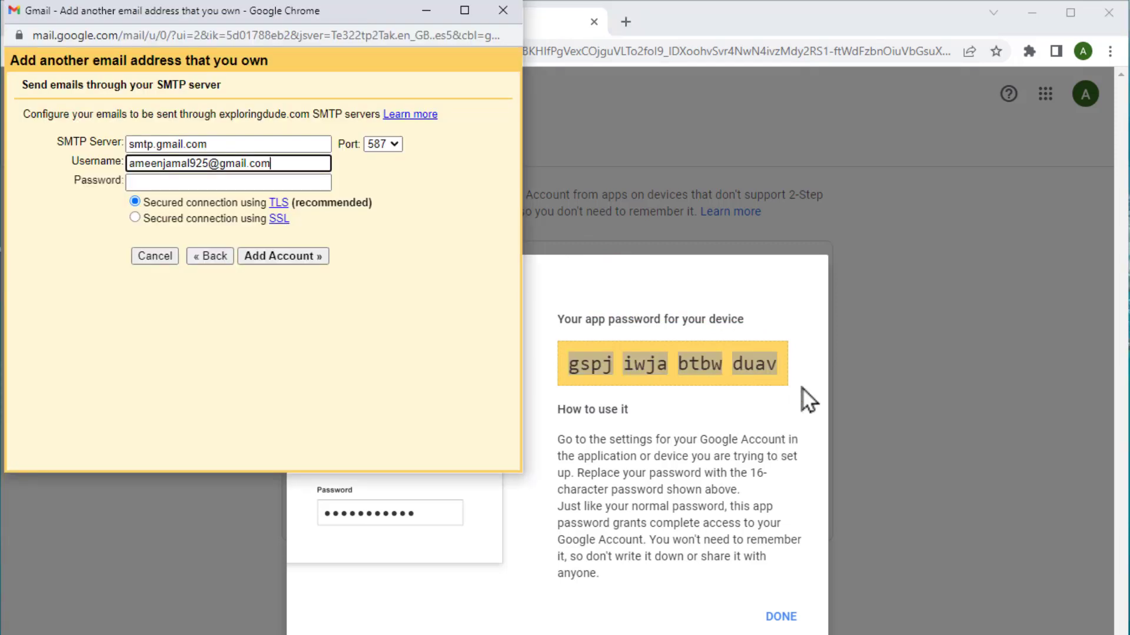
pyautogui.rightClick(323, 183)
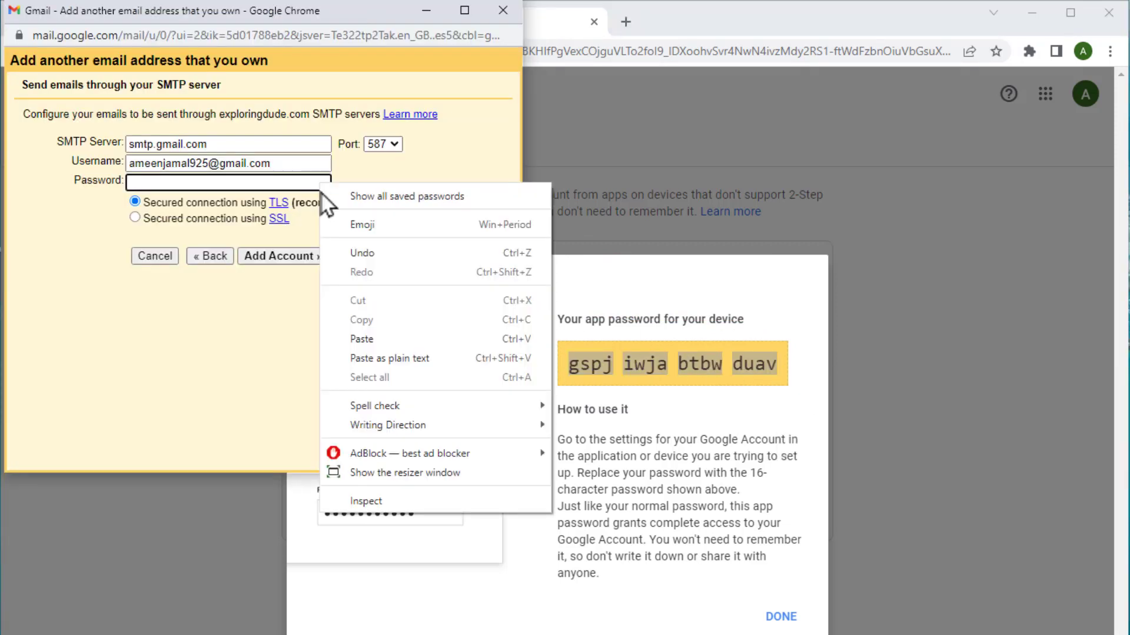
pyautogui.click(362, 339)
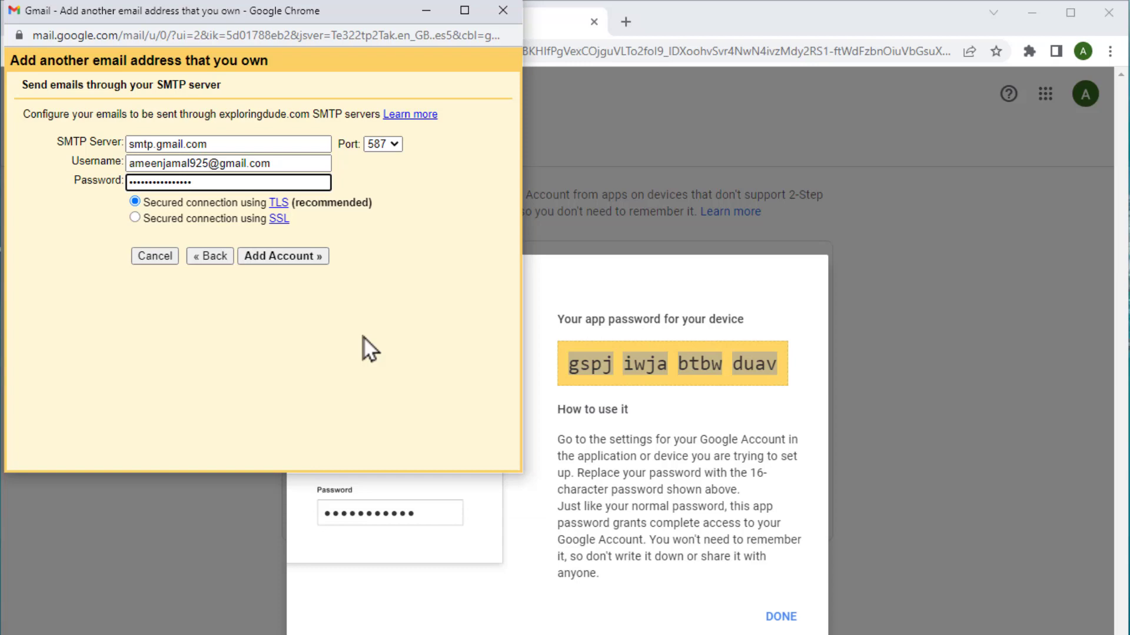
pyautogui.click(295, 260)
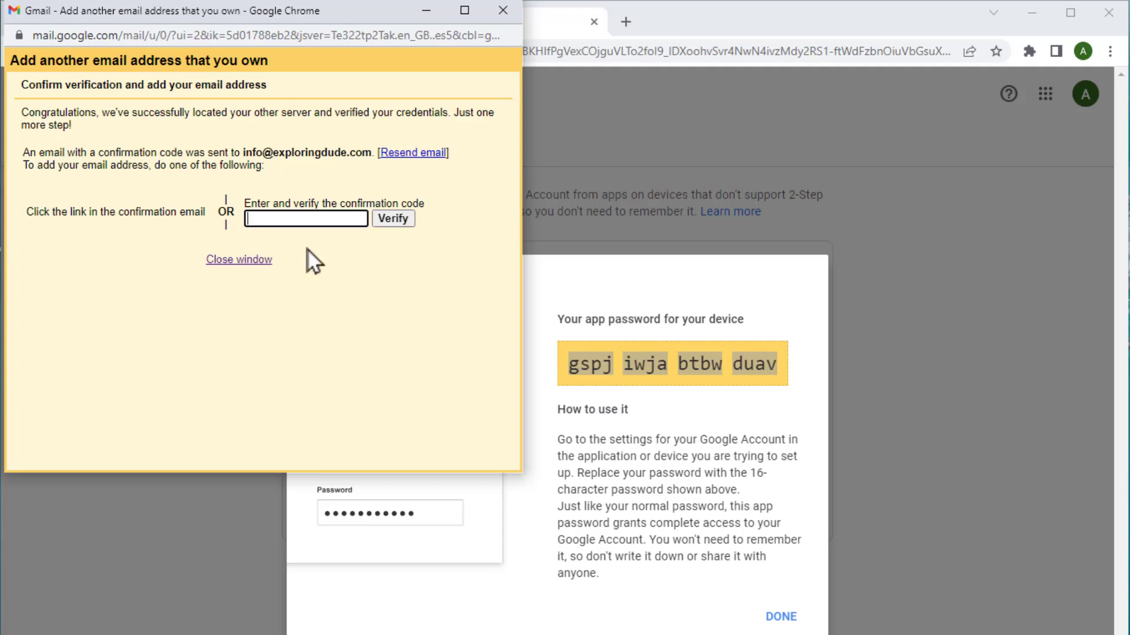
# Copy the code from the Gmail Confirmation email into the popup and verify the Exploring Dude alias
pyautogui.click(560, 27)
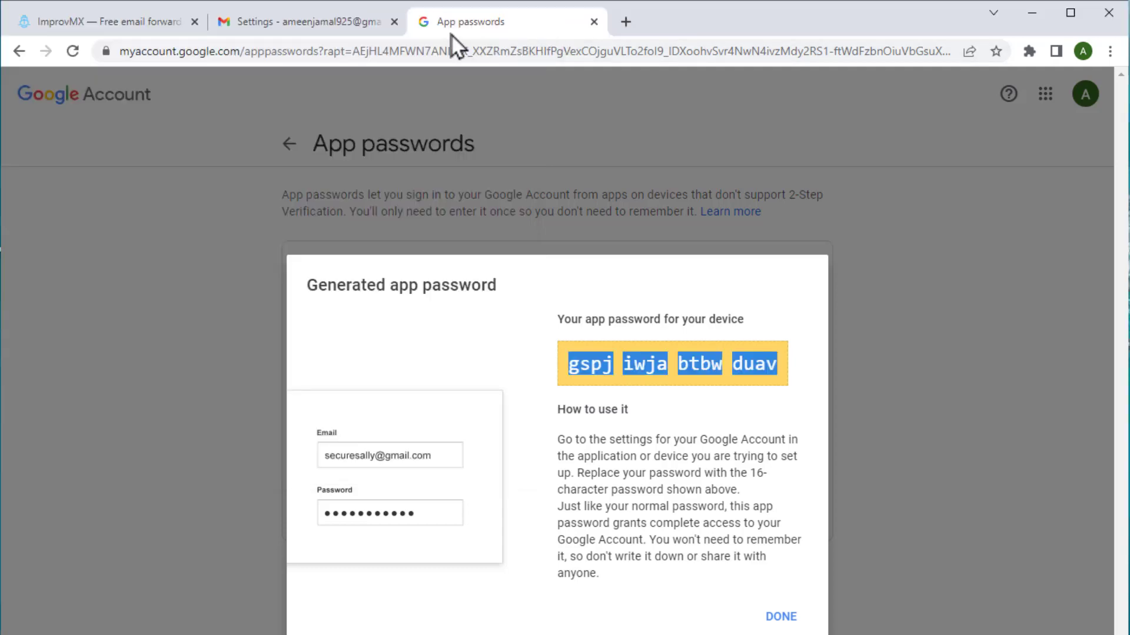
pyautogui.click(344, 27)
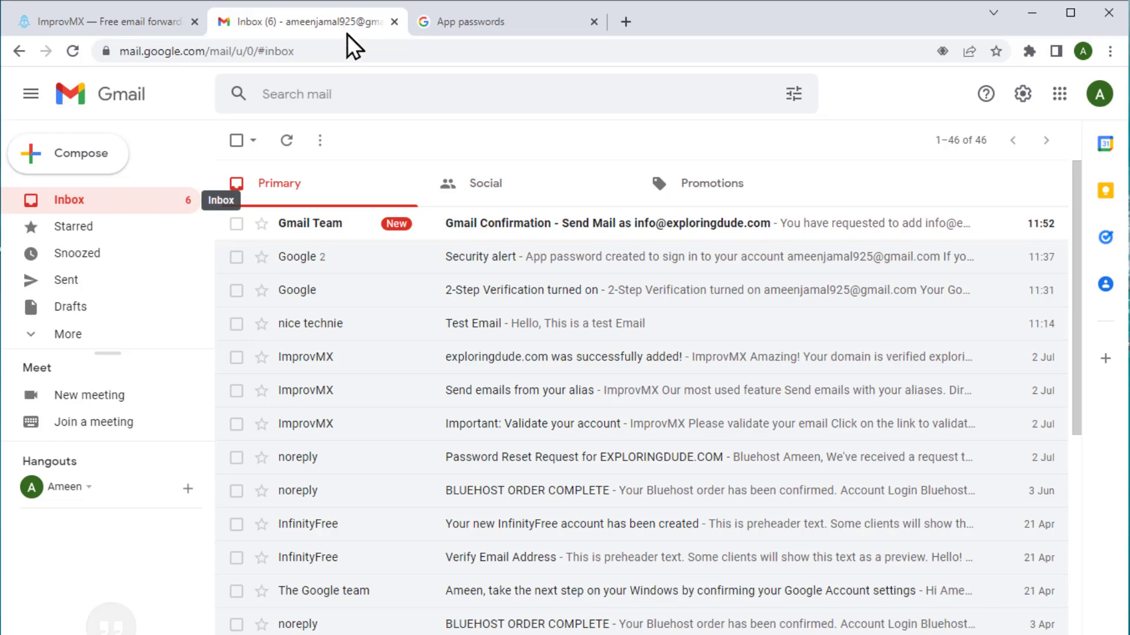
pyautogui.click(447, 223)
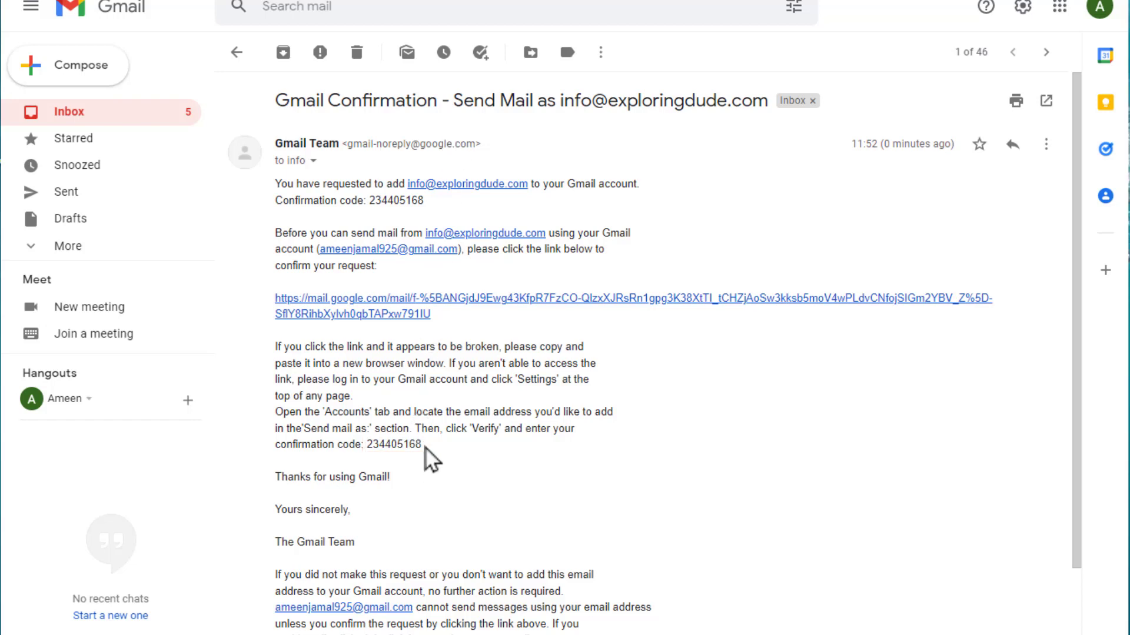
pyautogui.moveTo(425, 450); pyautogui.dragTo(366, 442)
pyautogui.rightClick(366, 444)
pyautogui.click(385, 457)
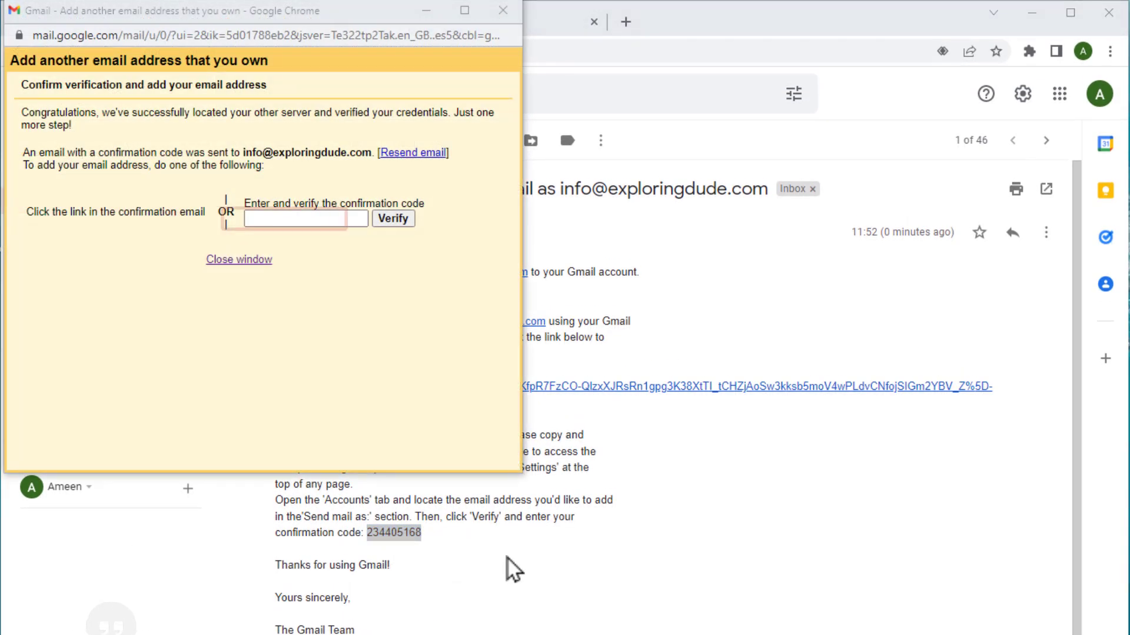
pyautogui.rightClick(311, 222)
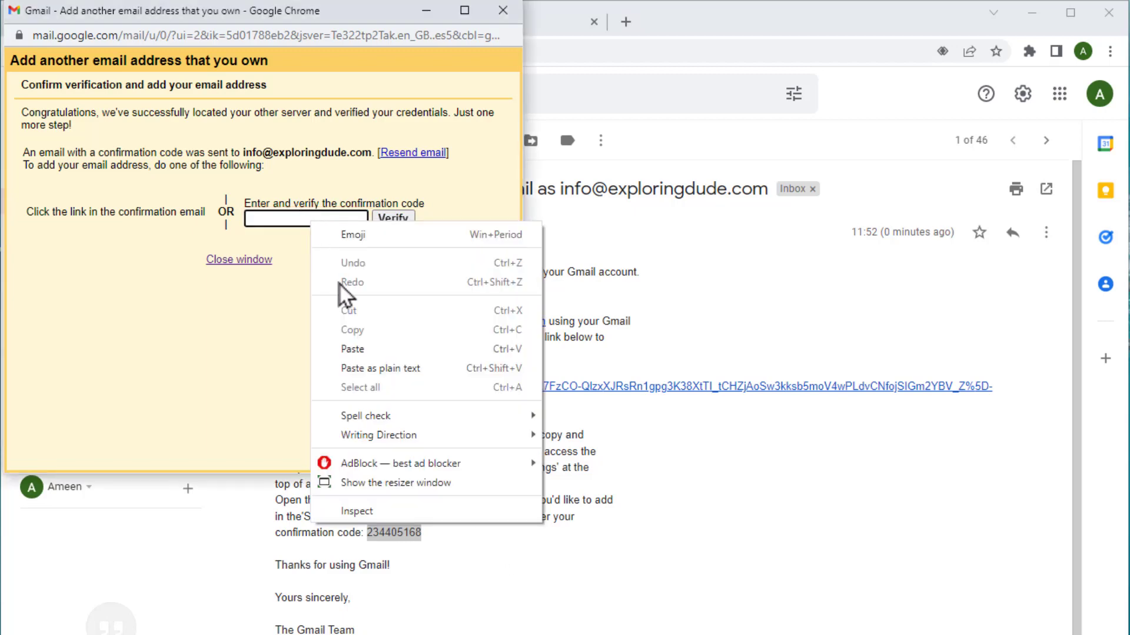
pyautogui.click(343, 346)
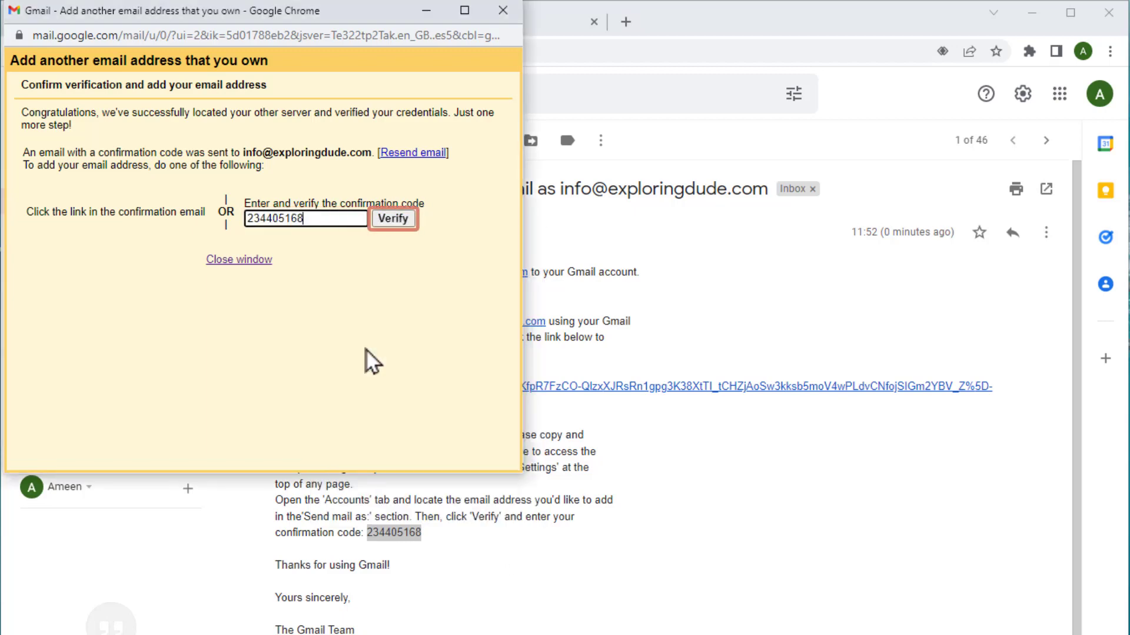
pyautogui.click(389, 224)
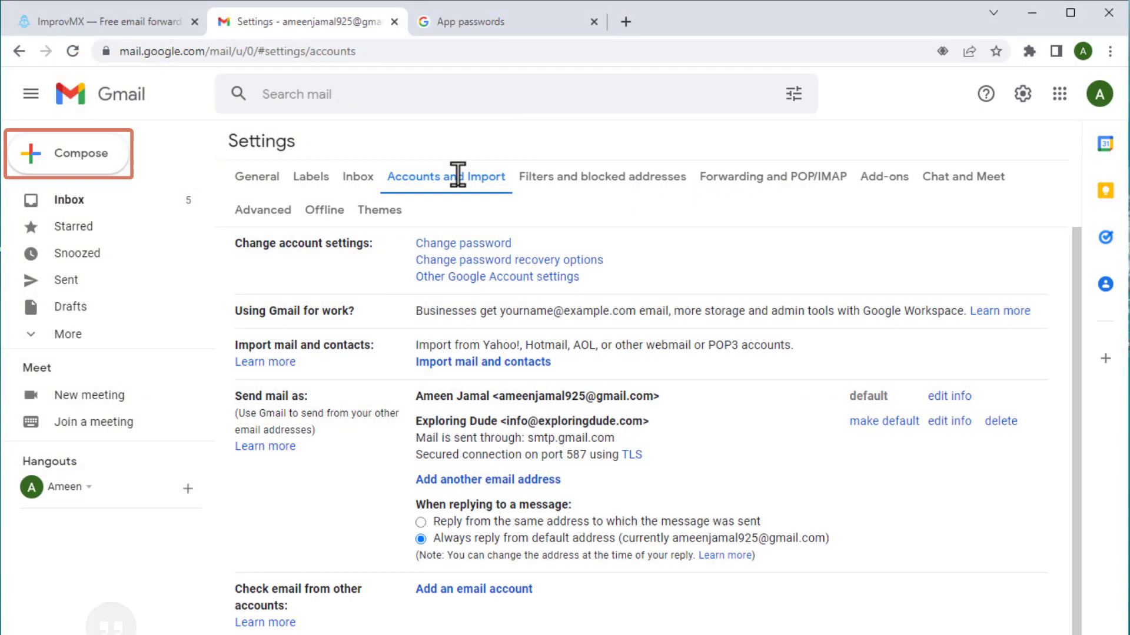
# Start a new email sent from the Exploring Dude address
pyautogui.click(97, 154)
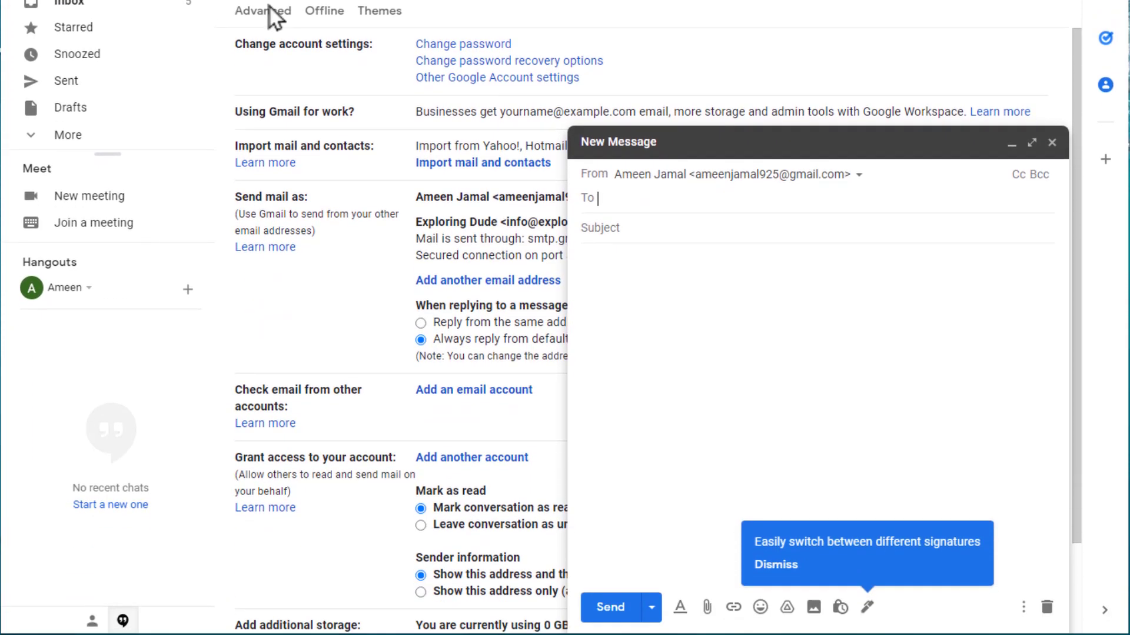
pyautogui.click(683, 174)
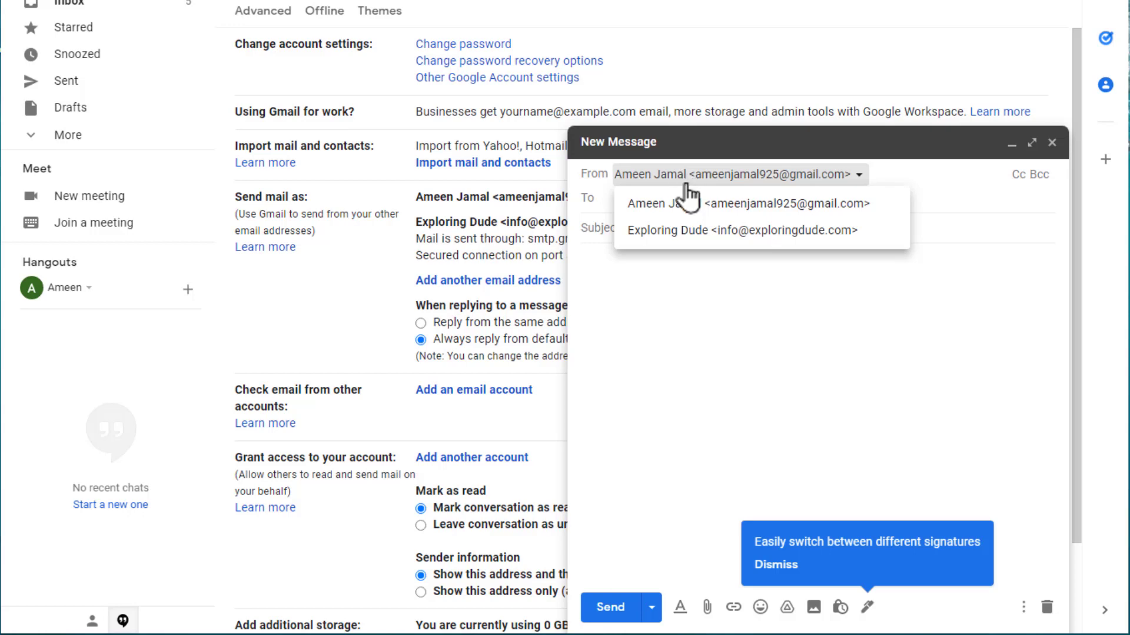
pyautogui.click(677, 231)
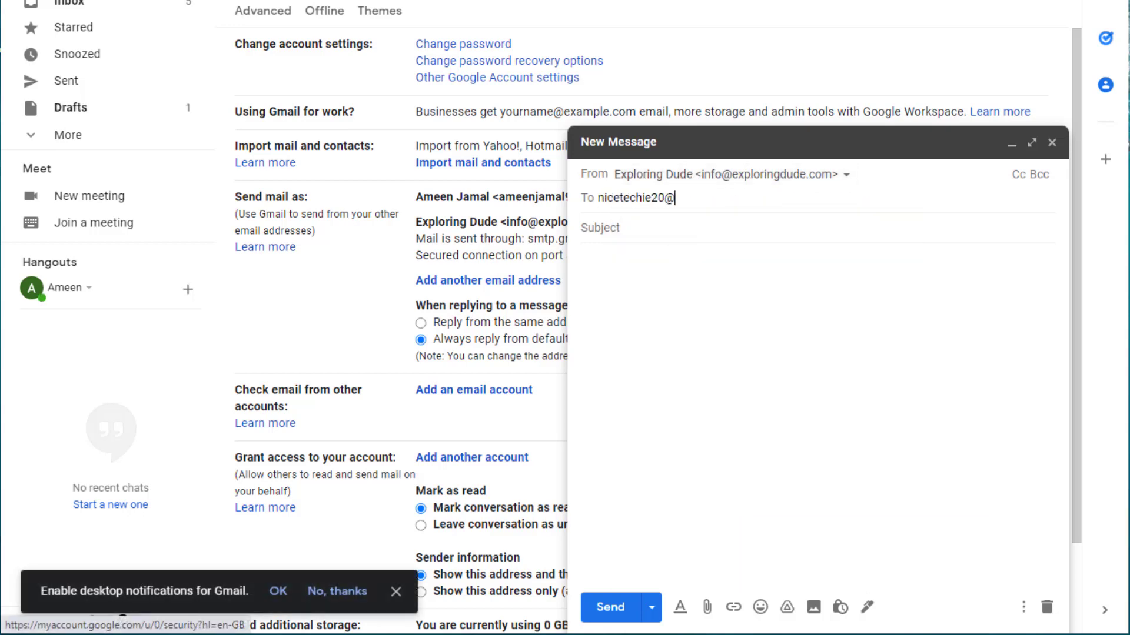
# Address it to the second Gmail account with subject 'Test' and body 'This is a test Email', and send
pyautogui.press('Return')
pyautogui.press('Tab')
pyautogui.write('Test')
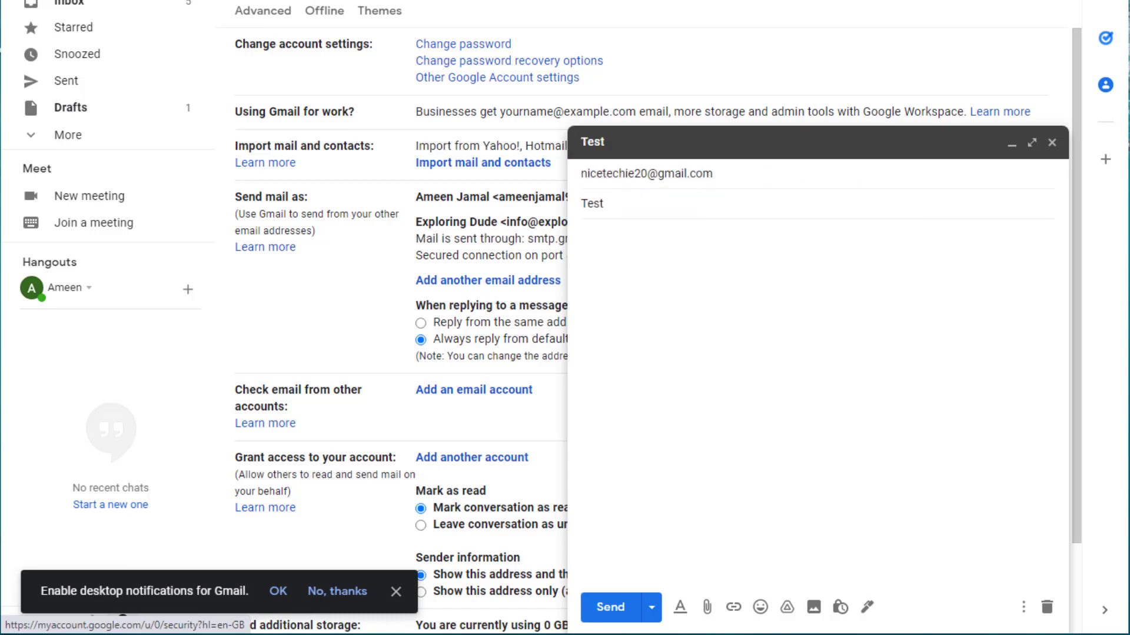
pyautogui.press('Tab')
pyautogui.write('This is a test Email')
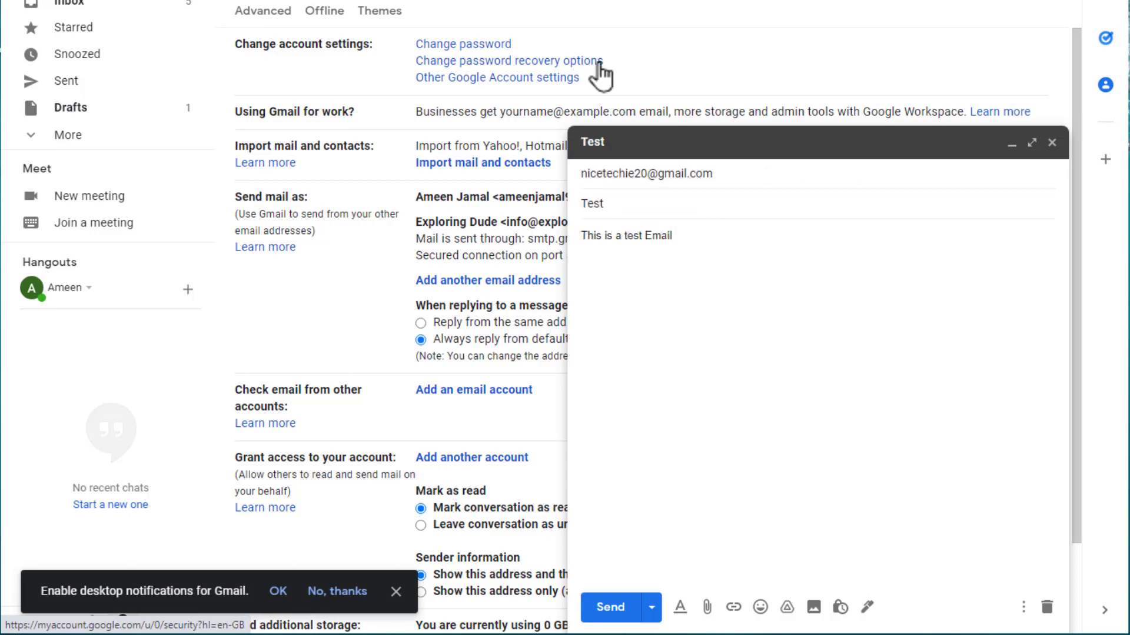
pyautogui.click(609, 603)
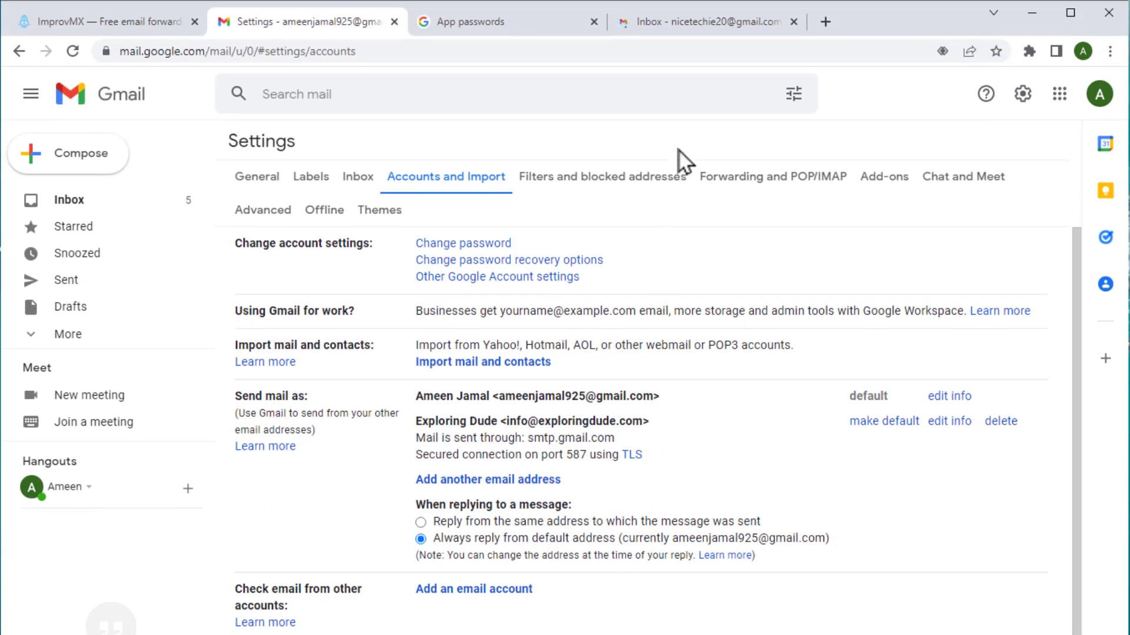
# Refresh the recipient account's inbox and open the Test email to check its Exploring Dude sender
pyautogui.click(683, 16)
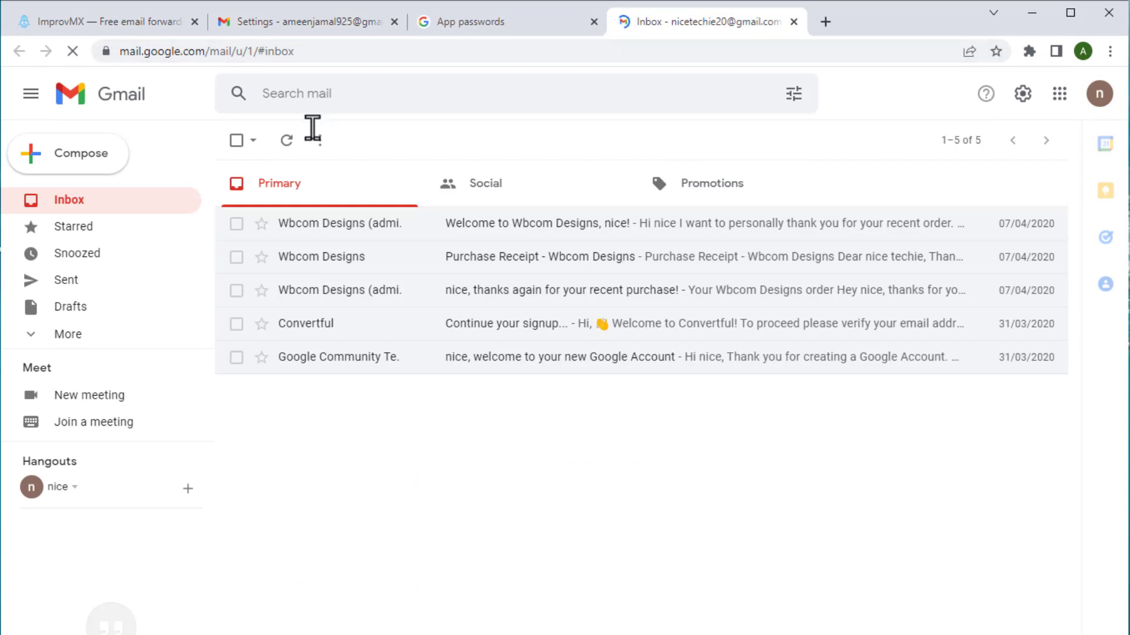
pyautogui.click(286, 141)
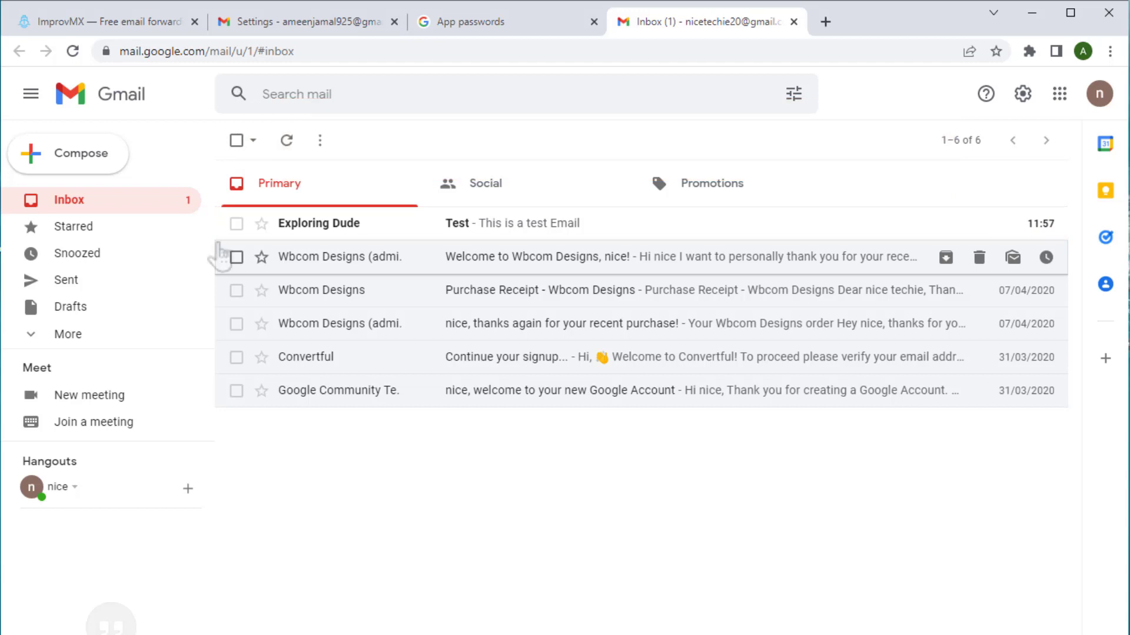
pyautogui.click(322, 226)
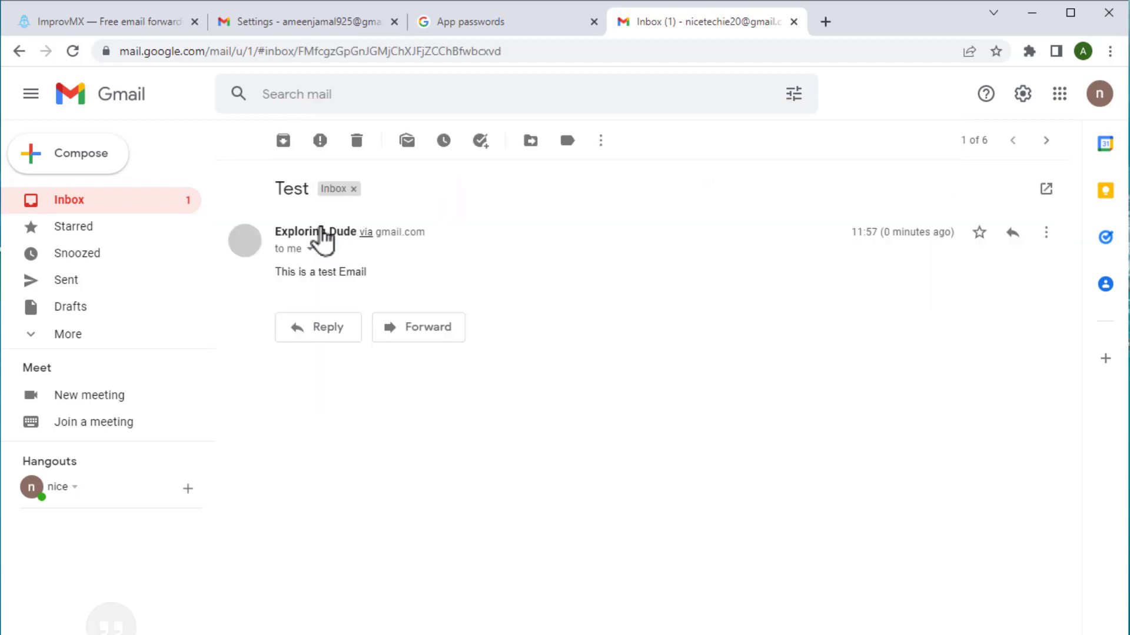
pyautogui.moveTo(320, 231)
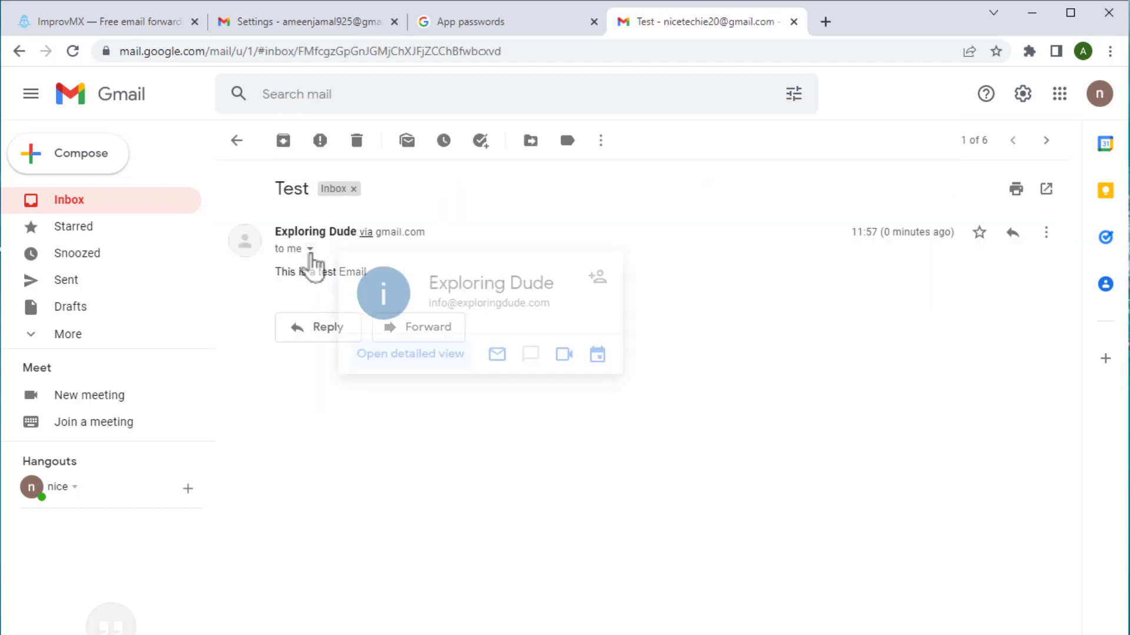